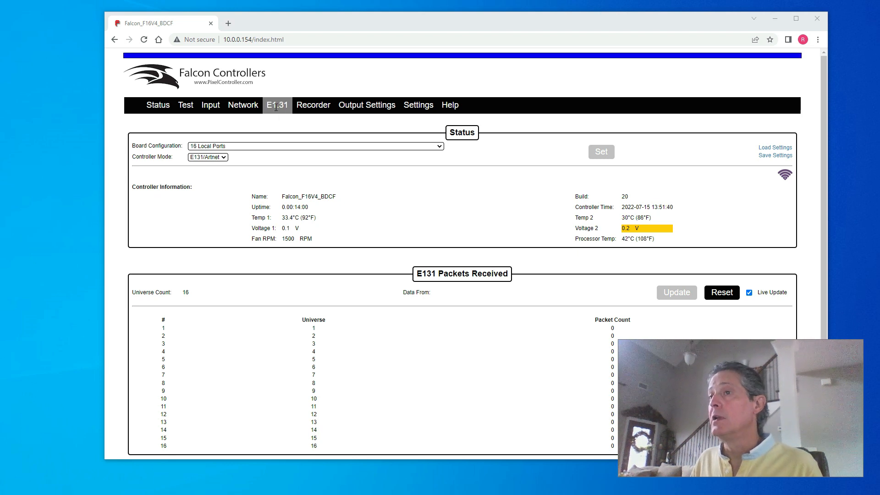
Step: Configure E1.31 universe 1 with size 510 and count 96, then save it
click(276, 105)
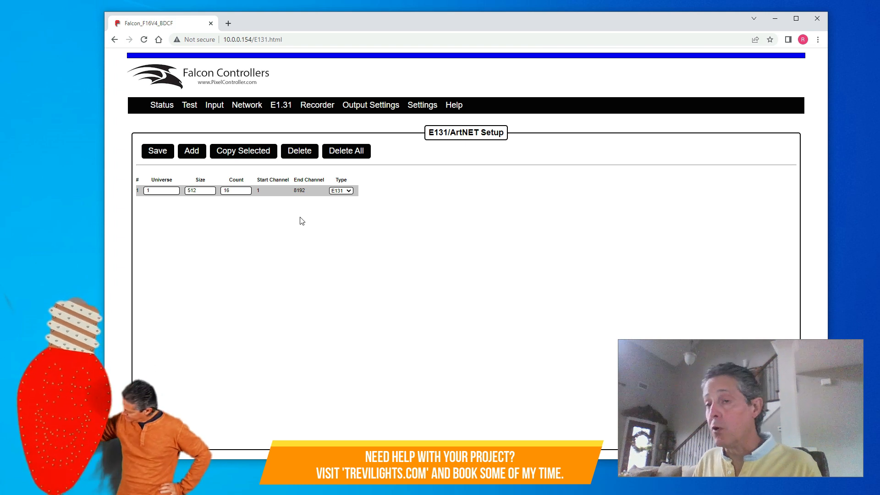
double_click(193, 191)
text(5)
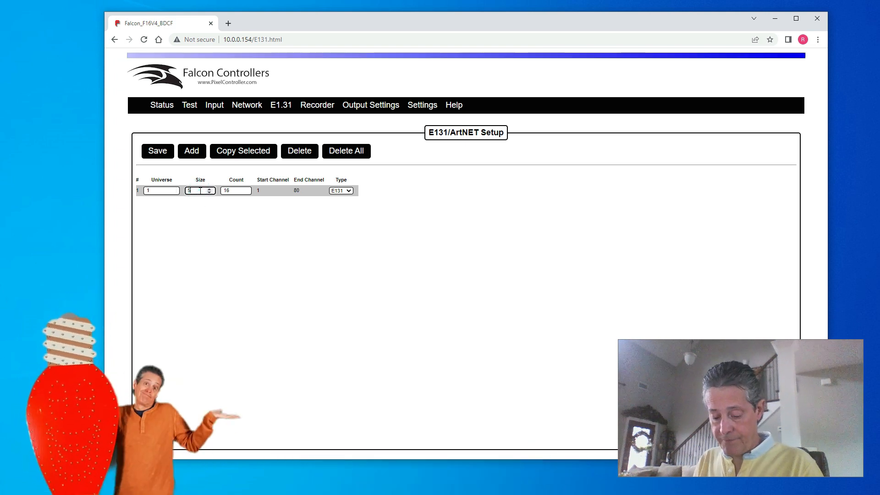
text(10)
key(Tab)
text(96)
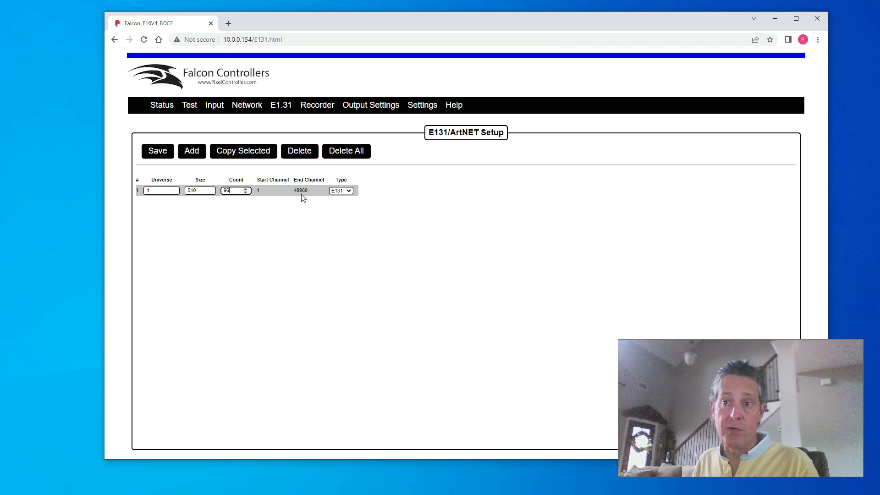
click(157, 151)
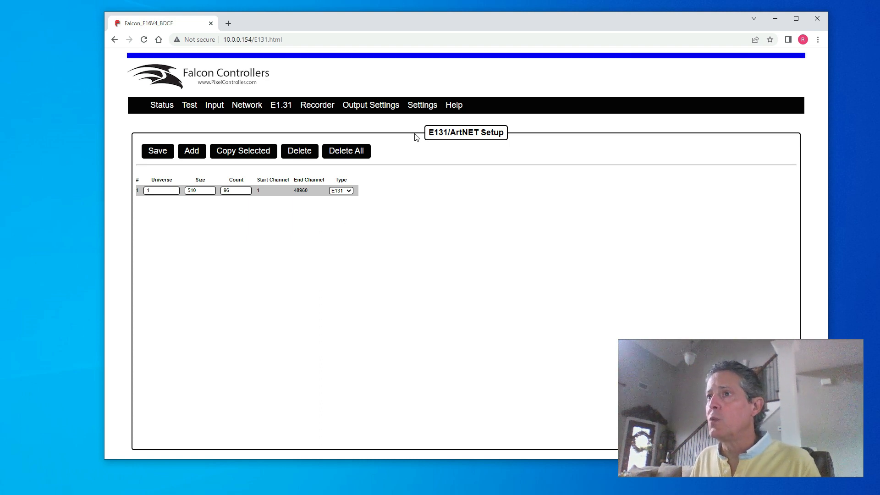
Step: Confirm port 1's pixel type stays WS2811, then return to the Status page
mouse_move(388, 105)
click(375, 120)
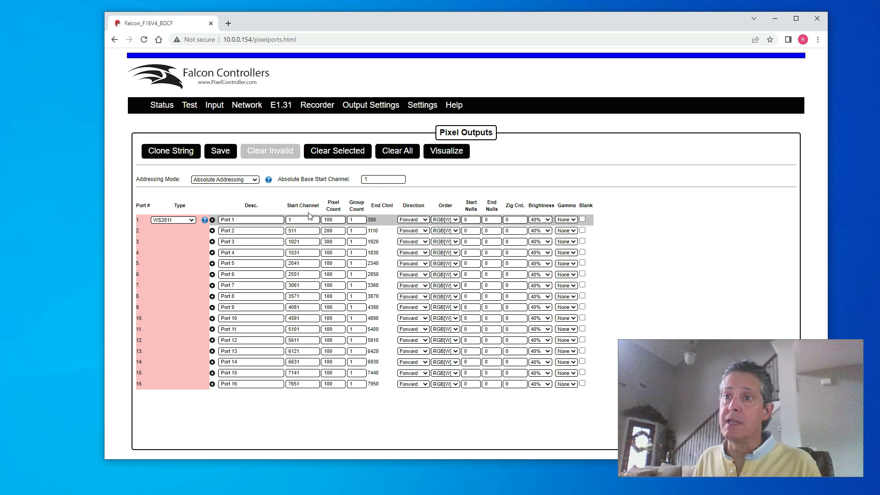
click(181, 221)
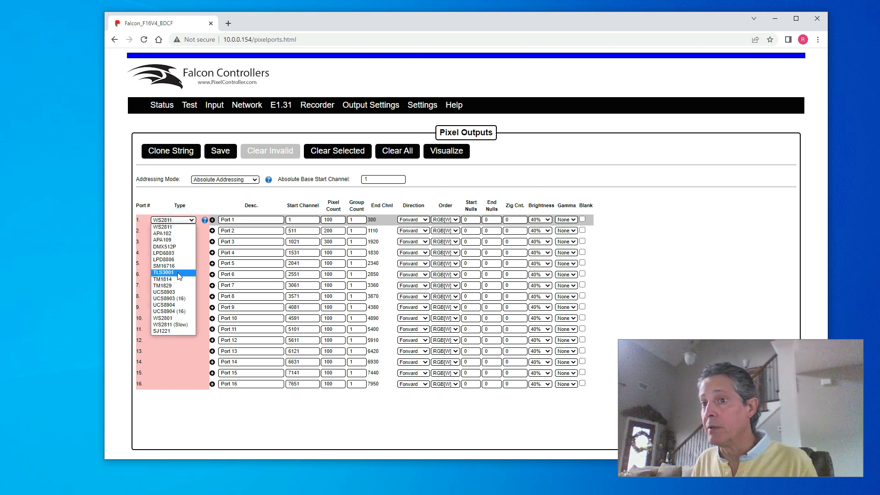
click(197, 228)
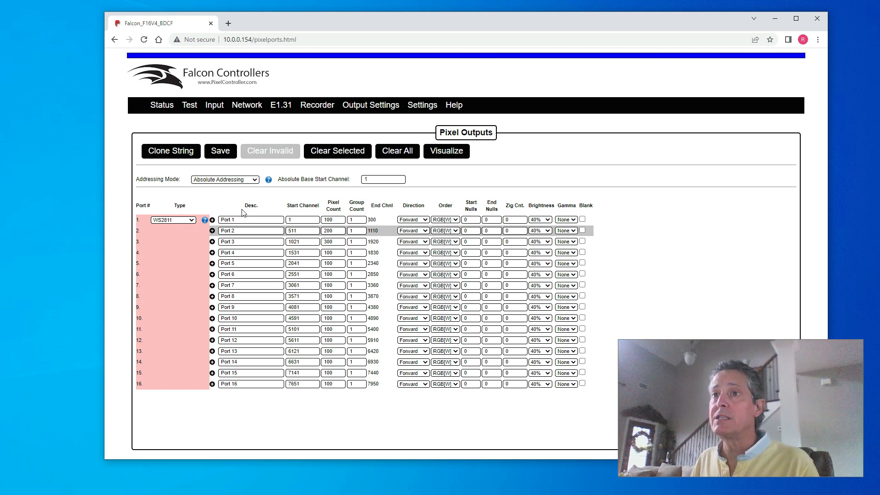
click(166, 104)
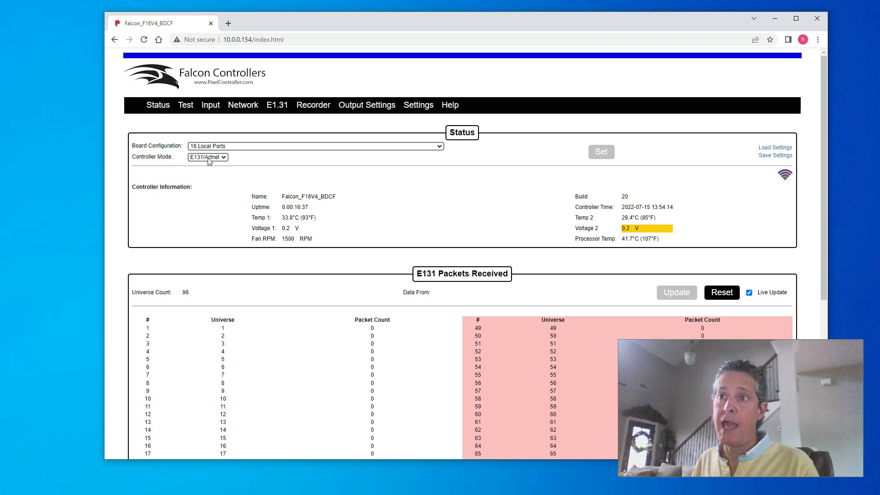
Step: Set Controller Mode to Player and reload so the Test1 playlist panel appears
click(222, 158)
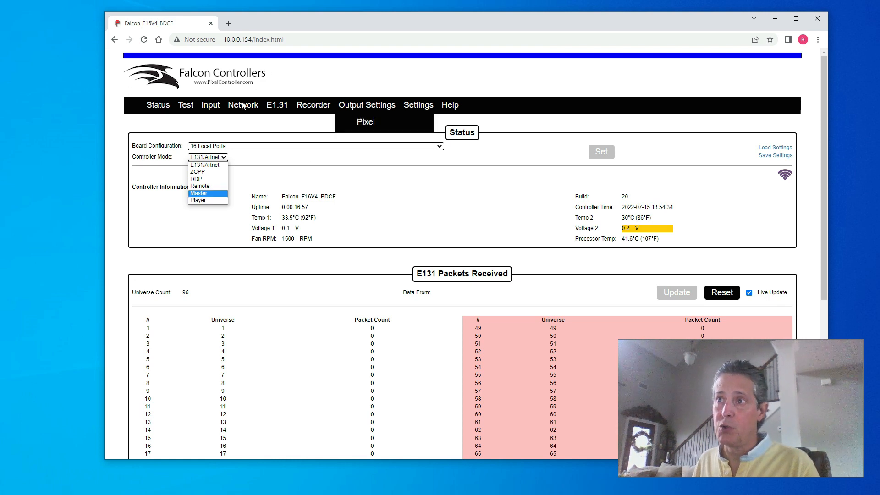
click(199, 202)
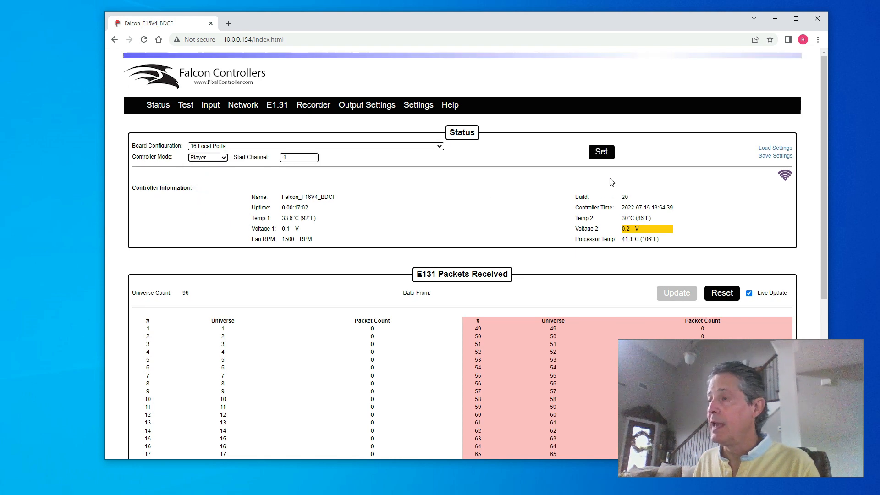
click(601, 153)
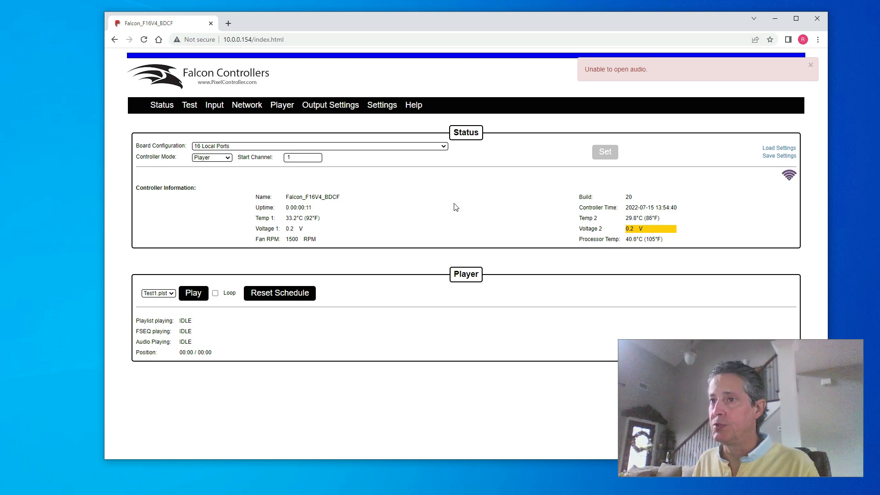
click(144, 41)
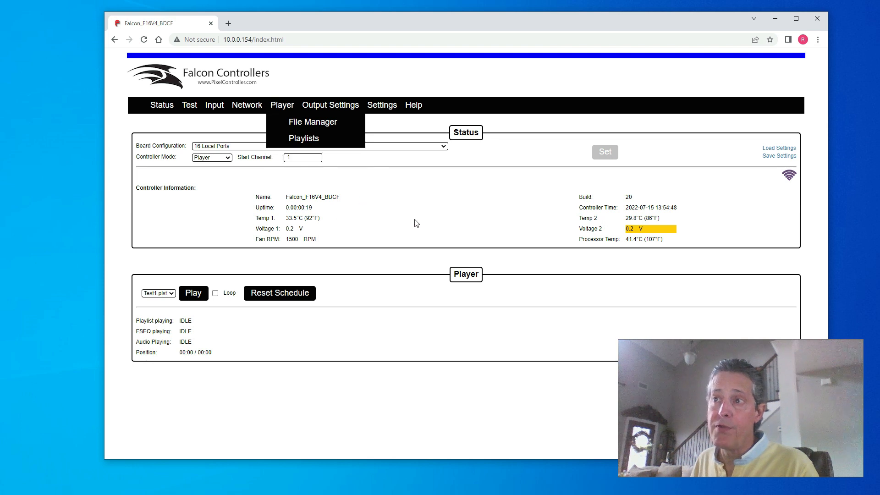
mouse_move(284, 105)
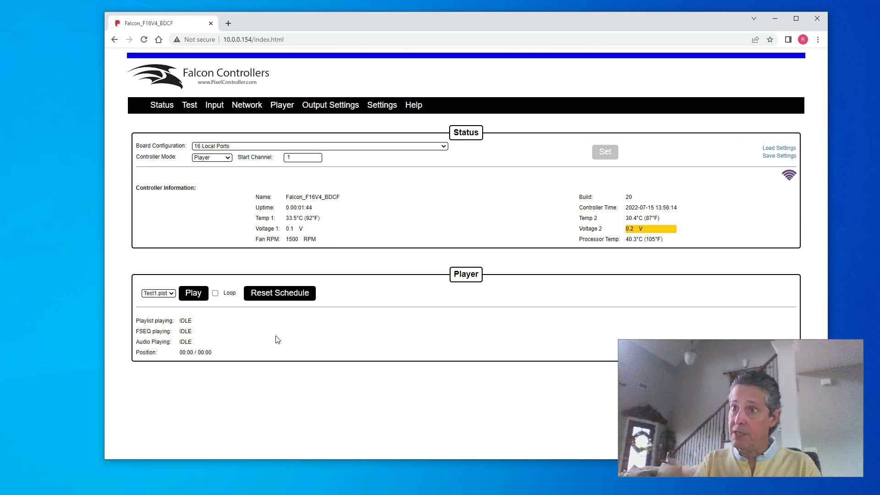
Step: Change Controller Mode from Player to E131/Artnet and apply it
click(227, 158)
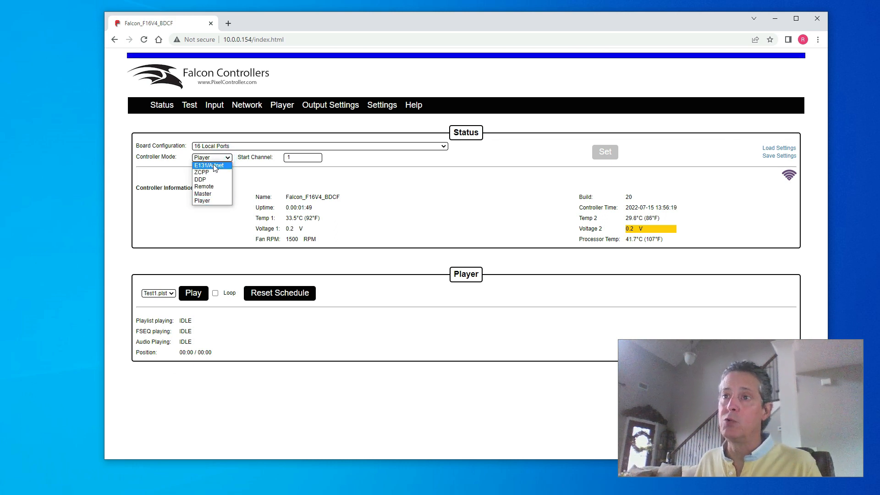
click(215, 166)
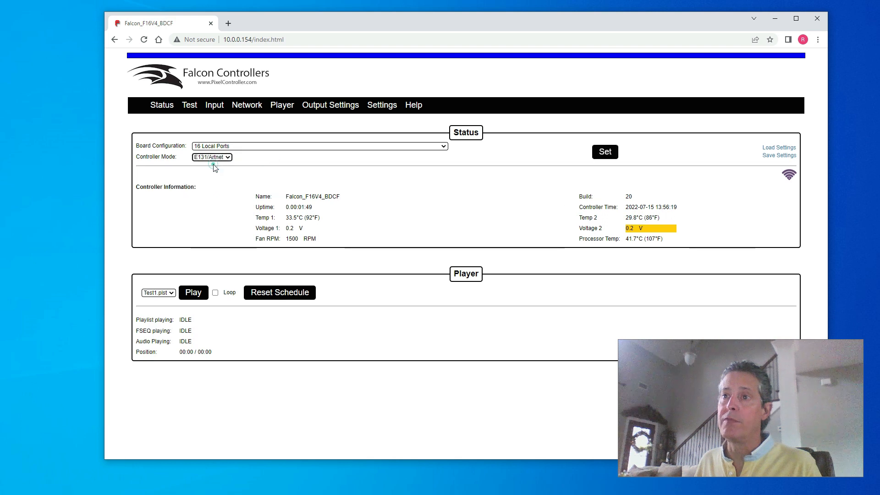
click(604, 152)
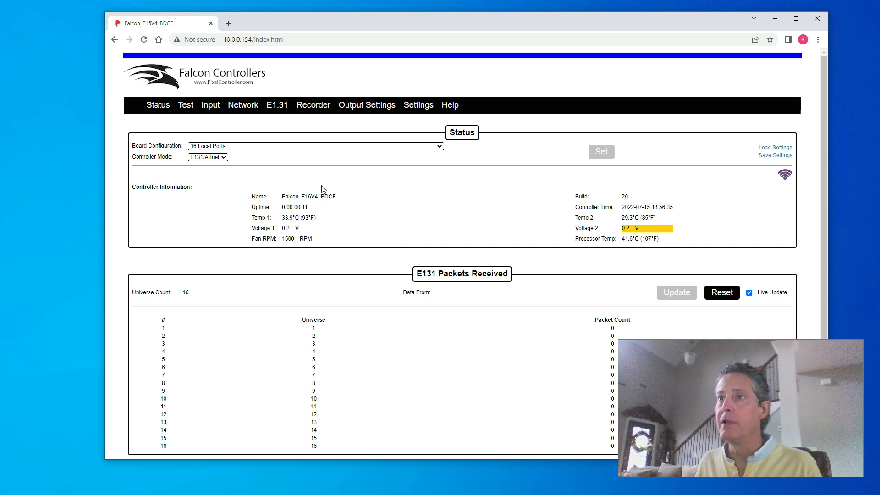
Step: Re-enter E1.31 universe size 510 and count 96, and save the configuration
click(277, 104)
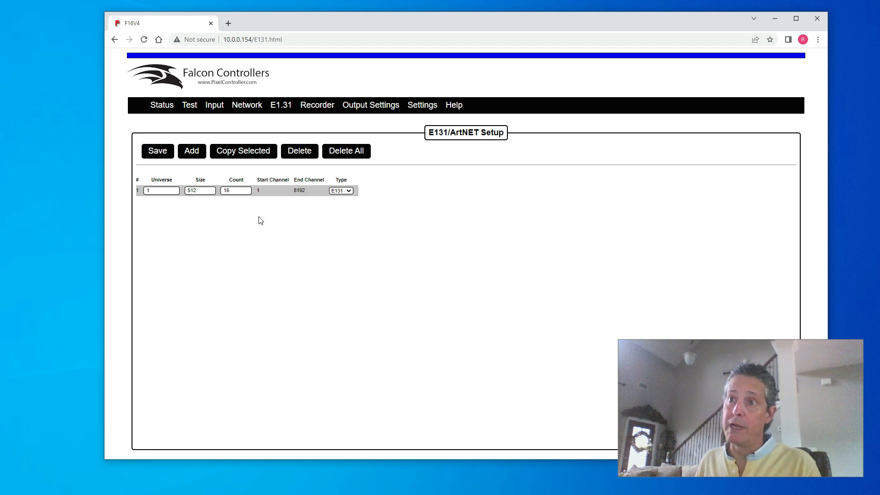
double_click(204, 192)
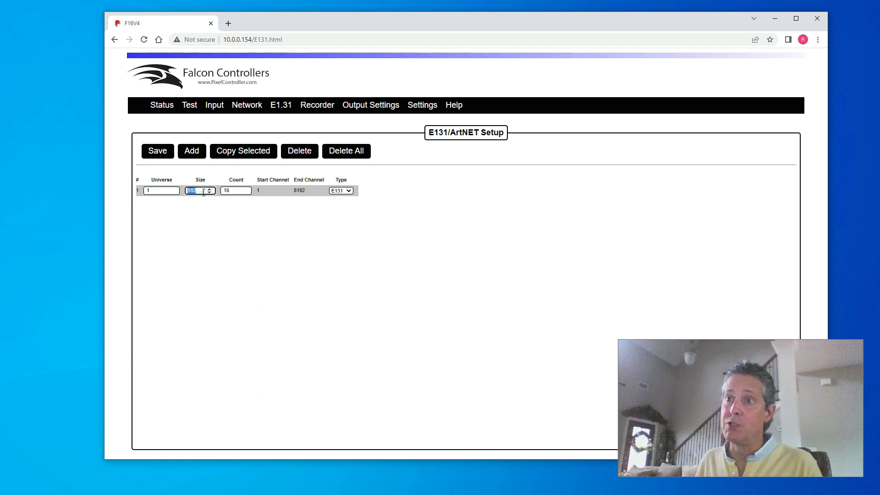
text(5)
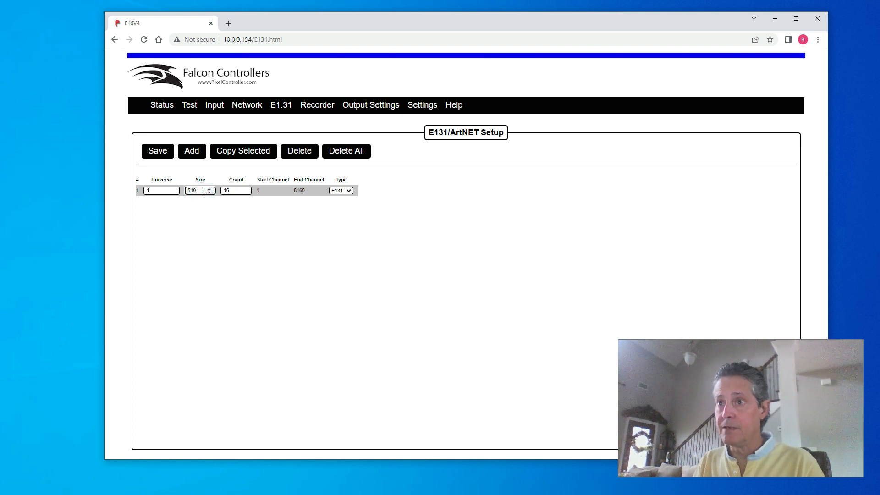
text(10)
double_click(236, 190)
text(96)
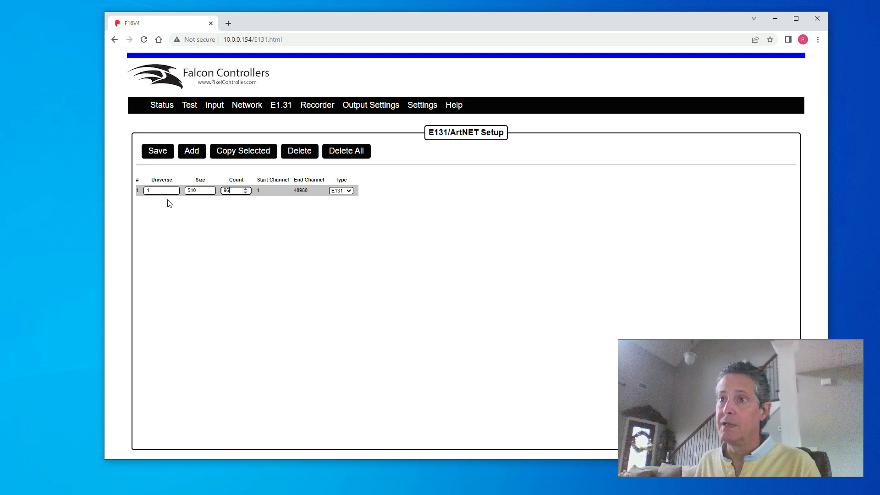
click(157, 155)
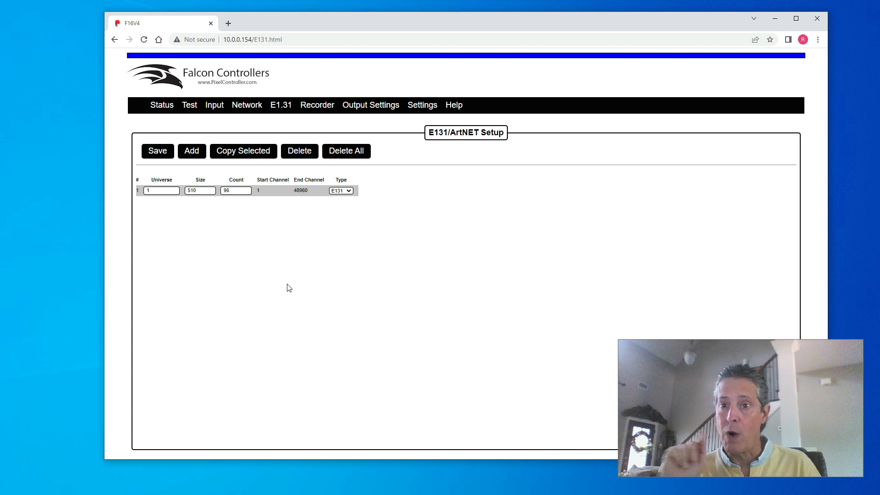
Step: From the Status page, set Controller Mode to Player and apply it
click(170, 104)
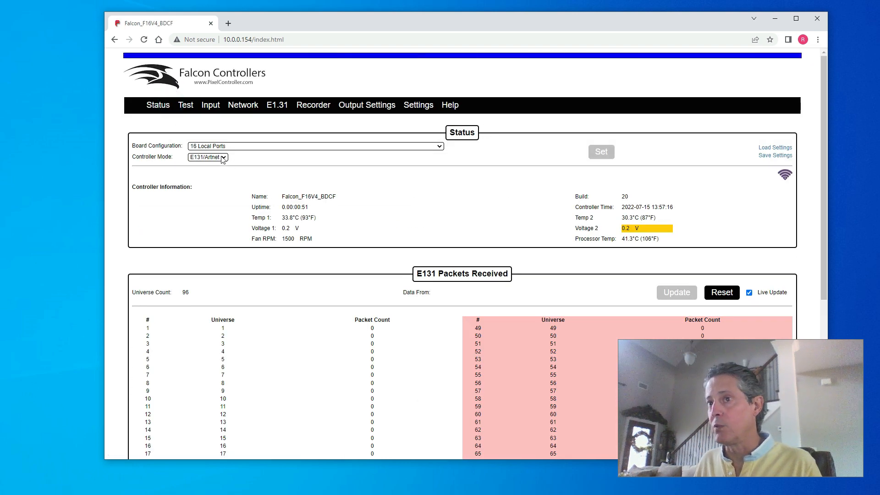
click(221, 157)
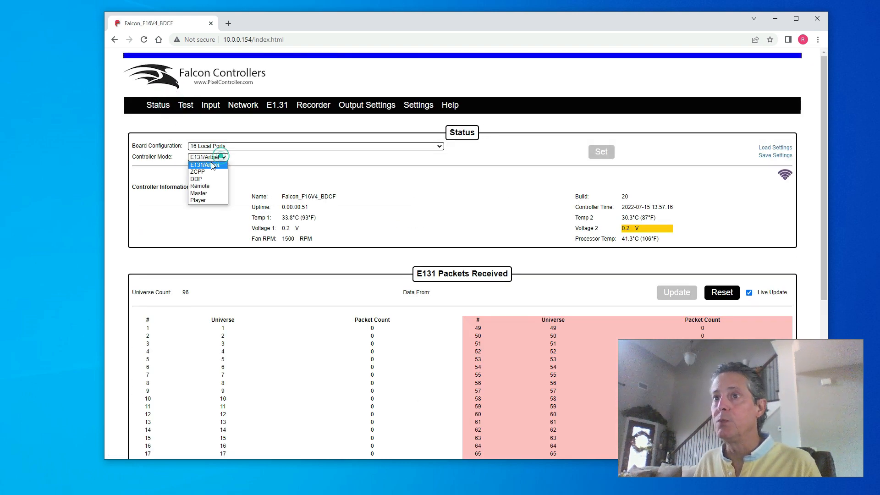
click(209, 200)
click(601, 152)
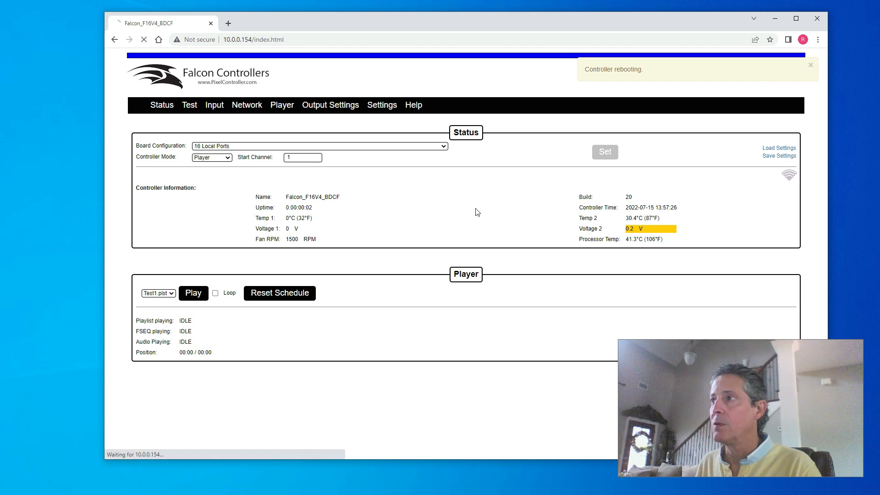
Step: Reload the status page after the reboot to show live uptime in Player mode
click(144, 39)
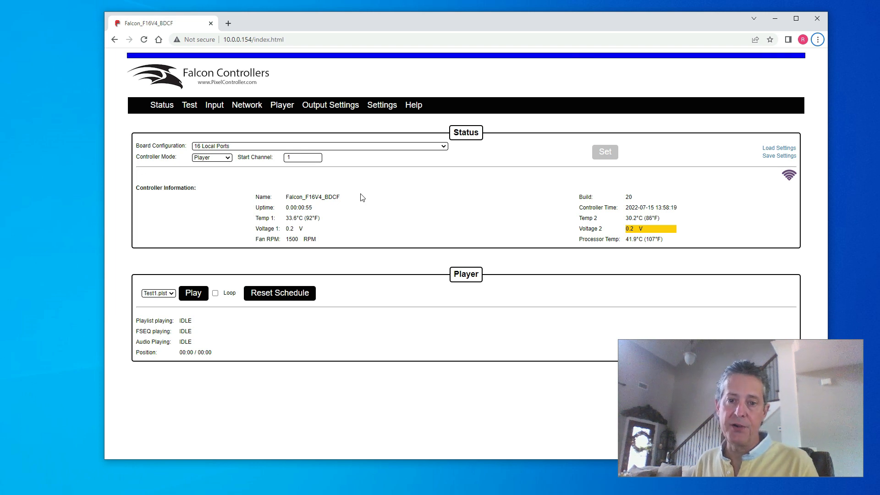
mouse_move(284, 102)
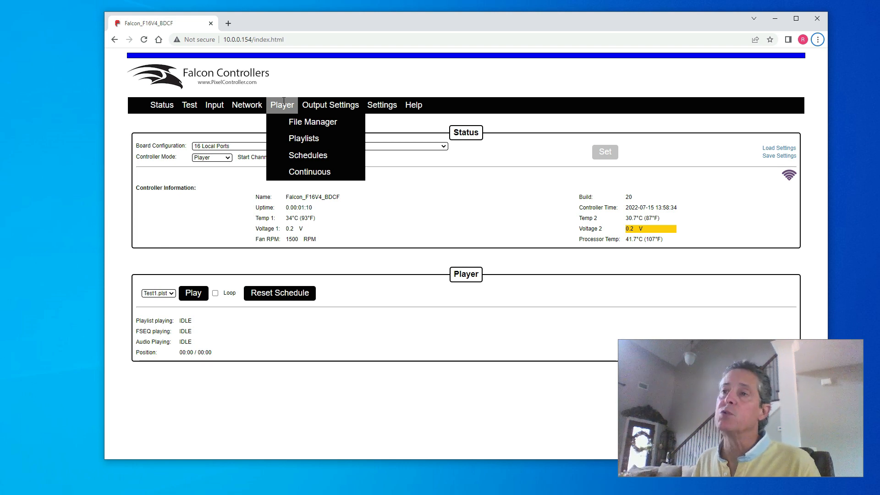
Step: Open the File Manager's empty FSEQ/WAV Files page and launch the Audio Converter
click(325, 122)
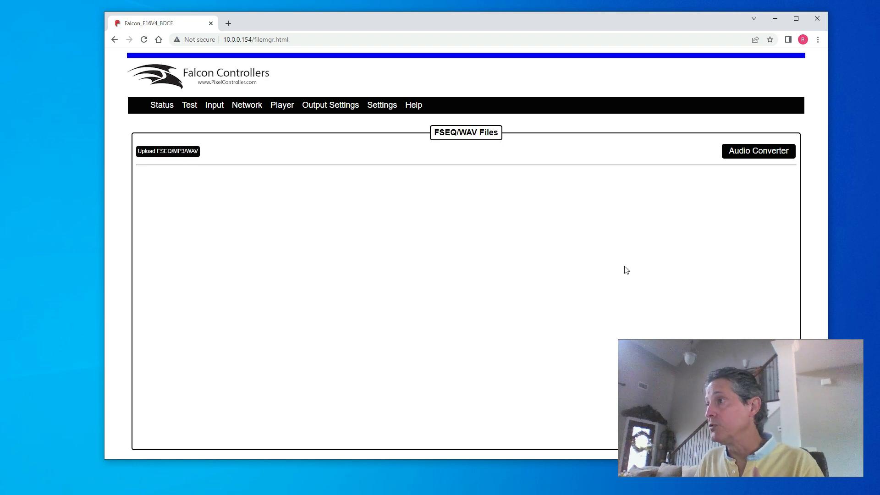
click(761, 153)
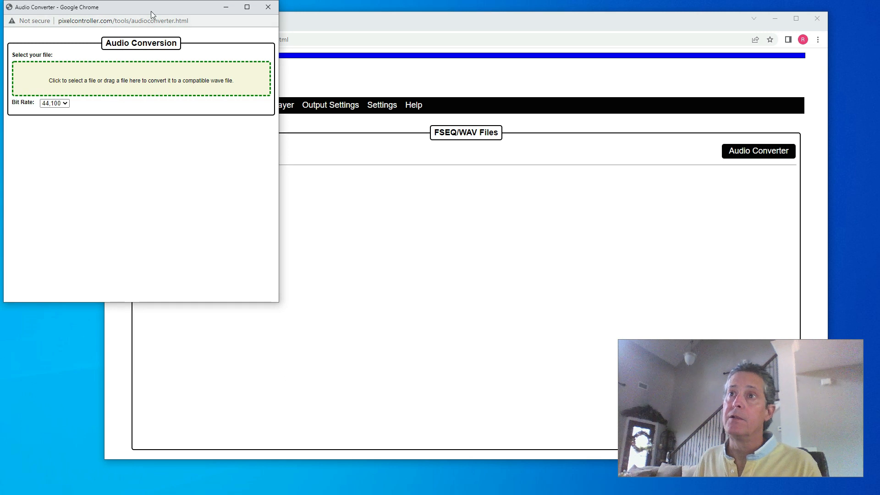
Step: Load 'Imagine Dragons - White Christmas' into the Audio Converter for WAV conversion
drag(150, 6, 373, 90)
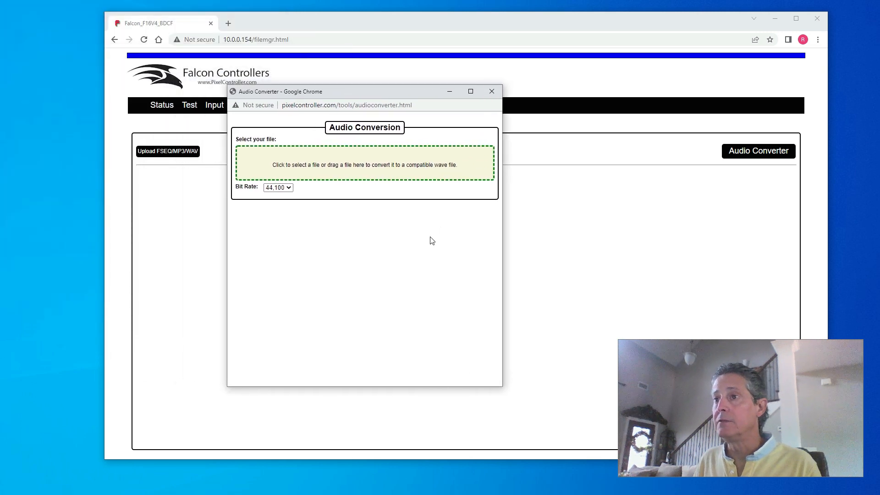
click(346, 167)
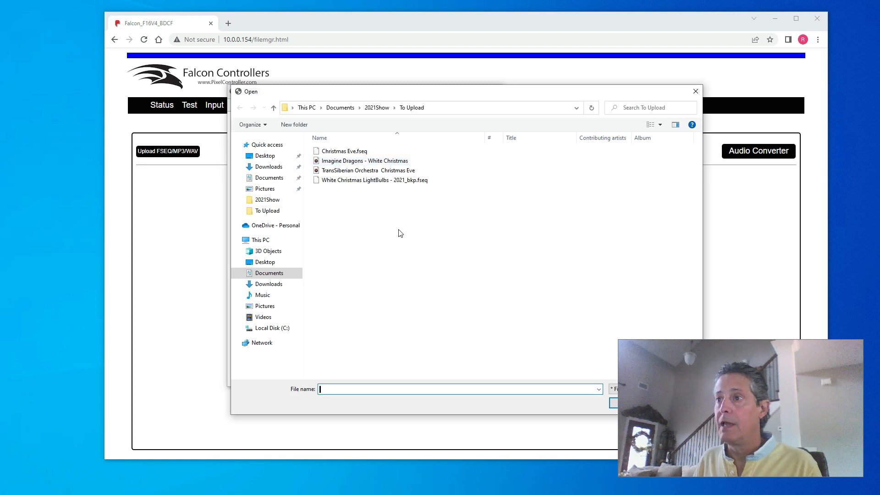
click(349, 163)
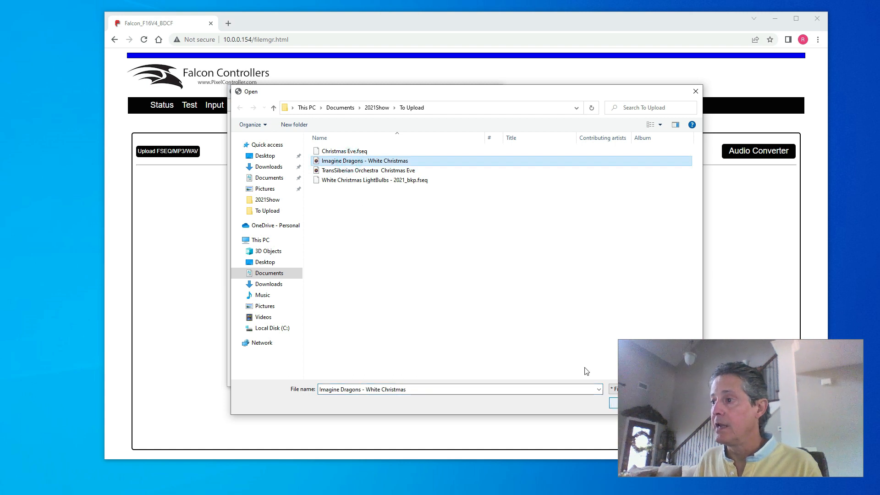
drag(440, 93, 355, 54)
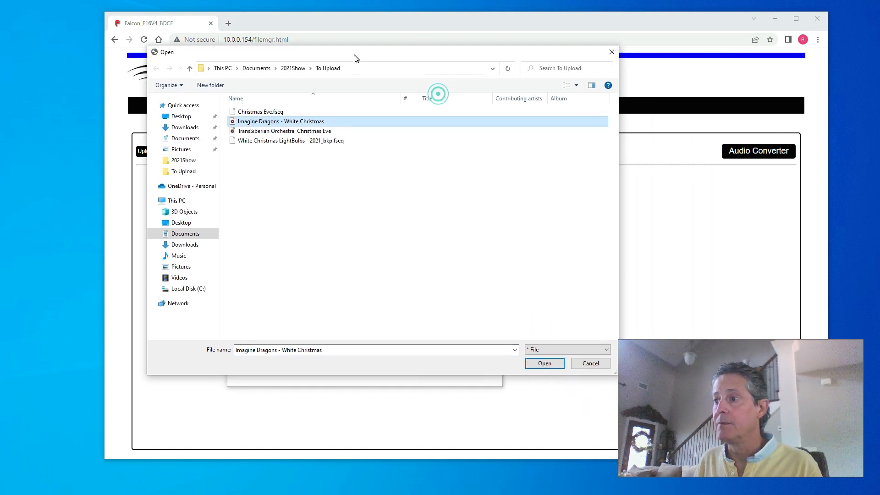
click(545, 363)
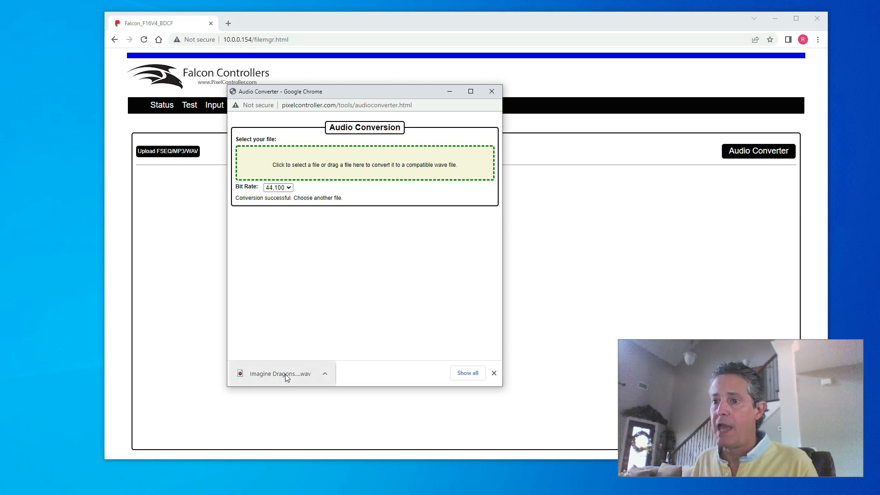
Step: Check the downloaded White Christmas .wav file, then close the Audio Converter
click(326, 373)
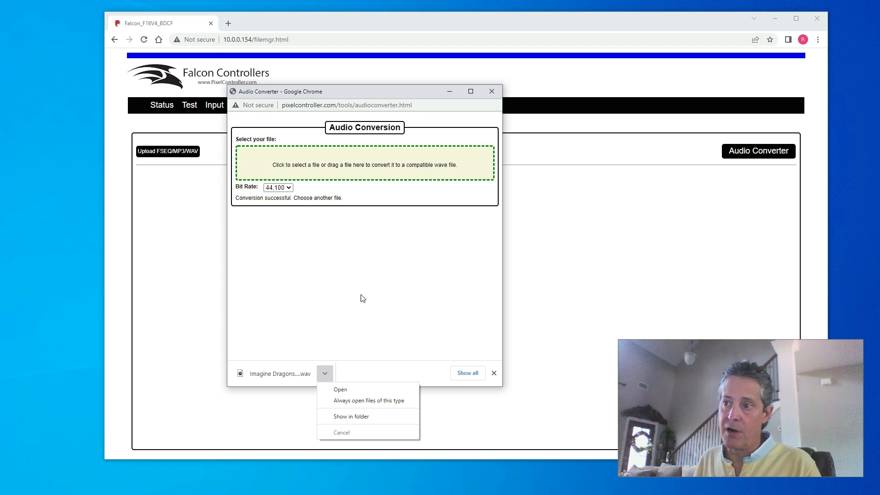
click(366, 274)
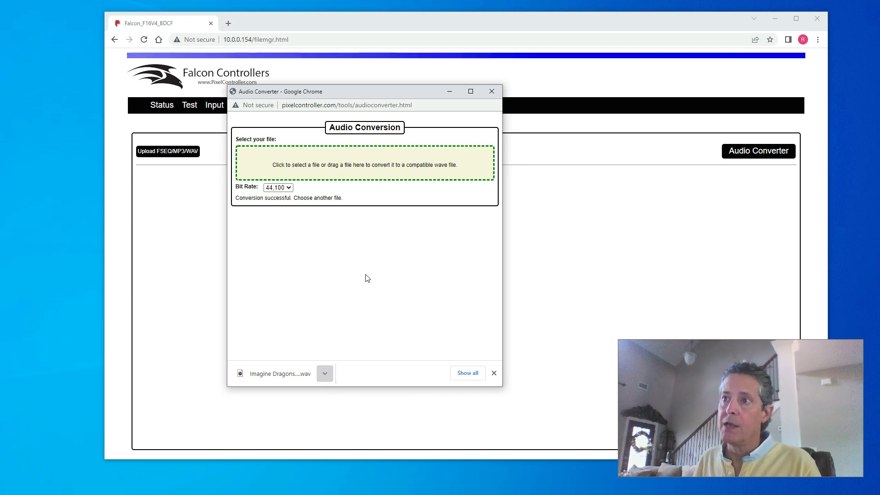
click(494, 92)
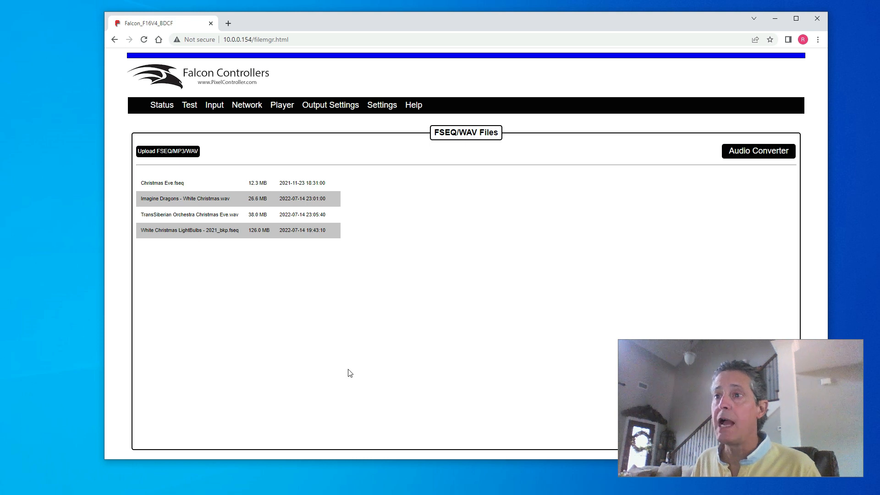
Step: Confirm the file list holds two FSEQ sequences and two WAV tracks, selecting Christmas Eve.fseq
click(216, 176)
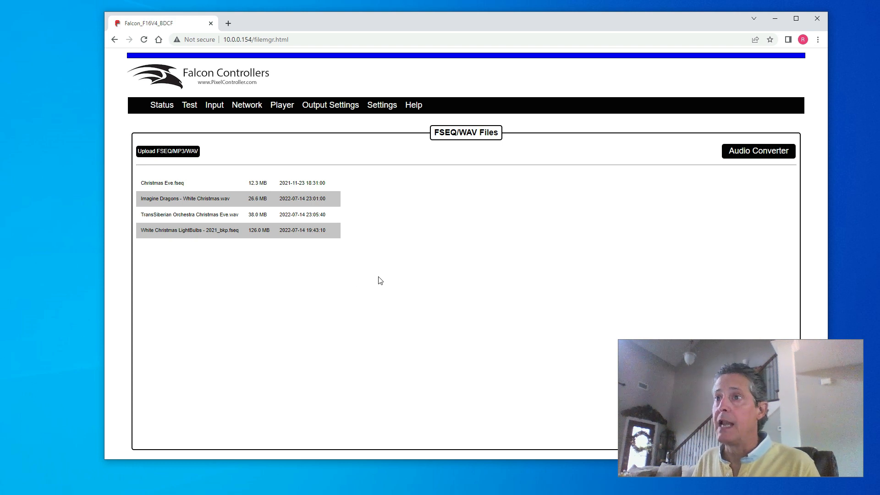
mouse_move(285, 104)
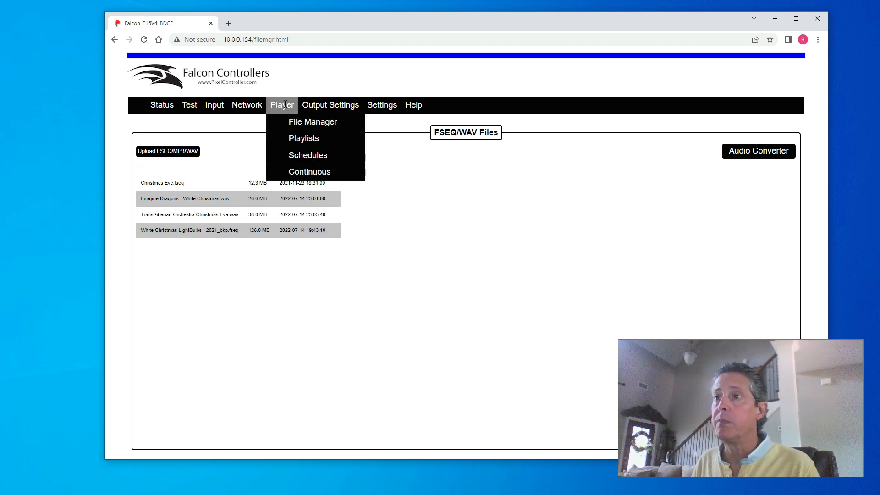
Step: Create a new playlist named Test1 and select Test1.plst for editing
click(294, 138)
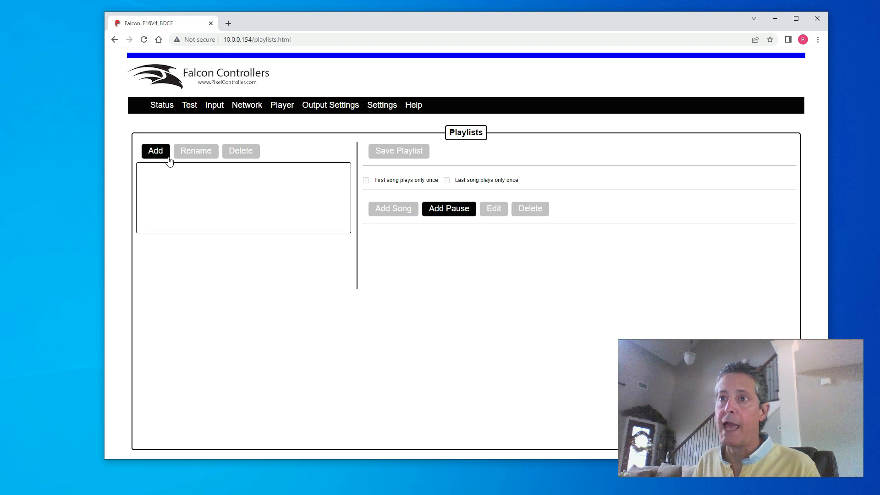
click(157, 151)
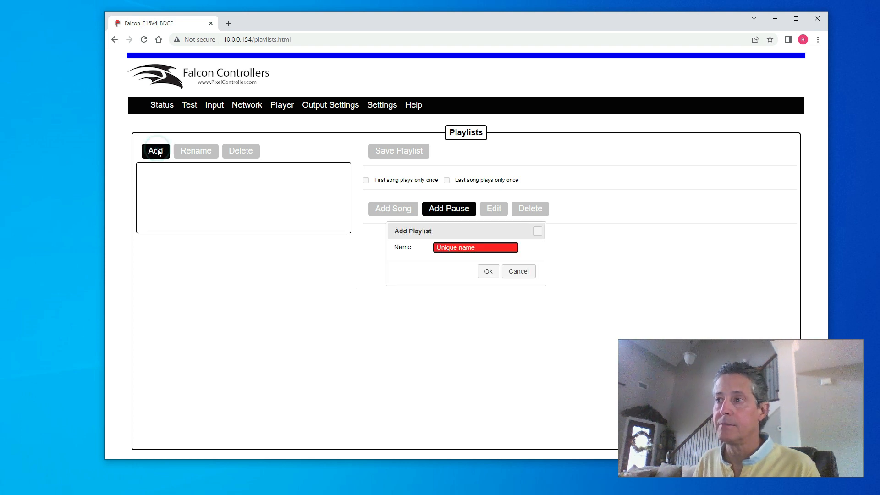
text(Test1)
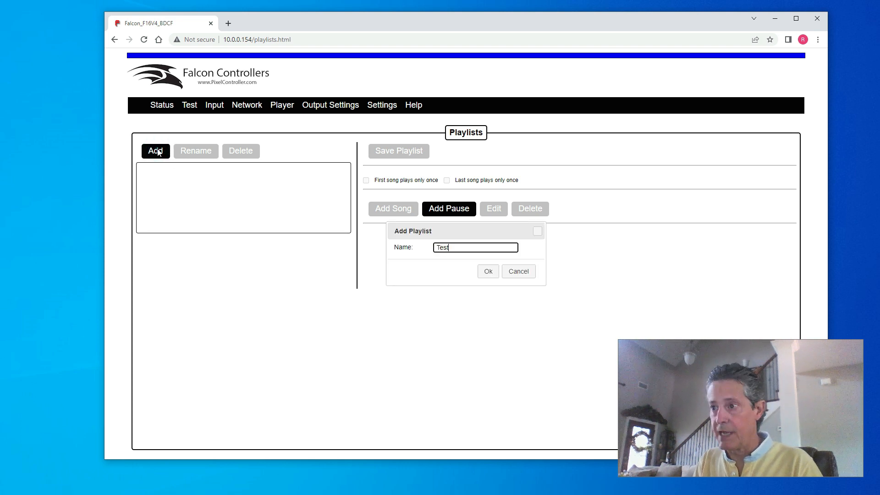
click(488, 271)
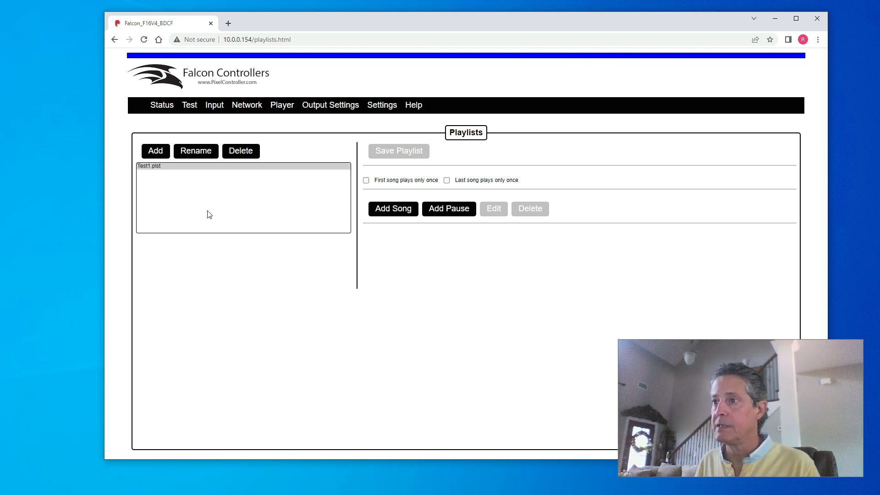
click(158, 167)
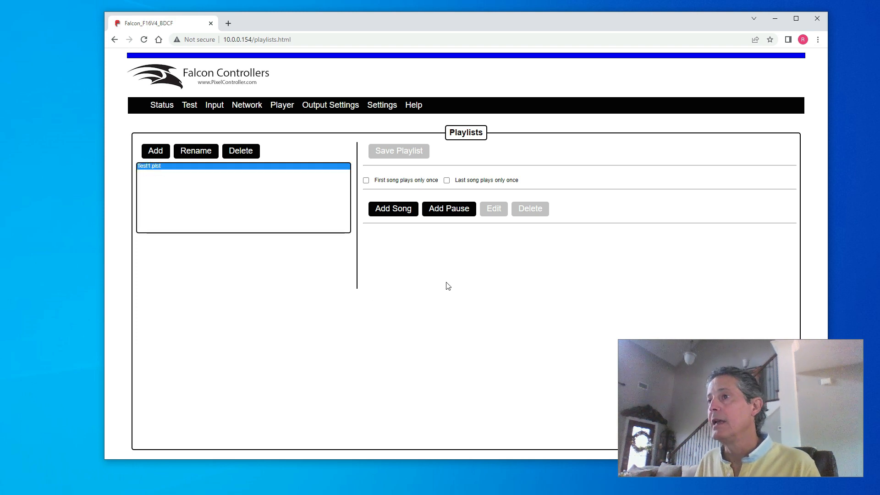
Step: Add White Christmas LightBulbs with Imagine Dragons - White Christmas.wav audio as the first song
click(395, 213)
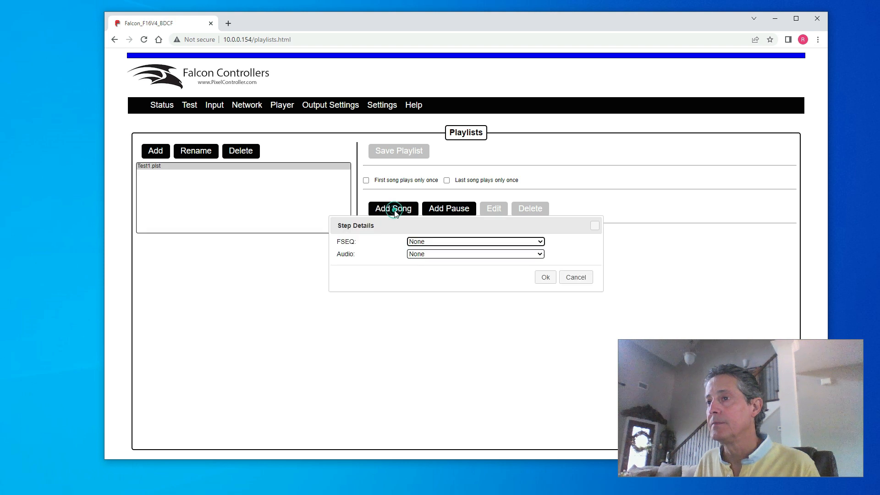
click(484, 243)
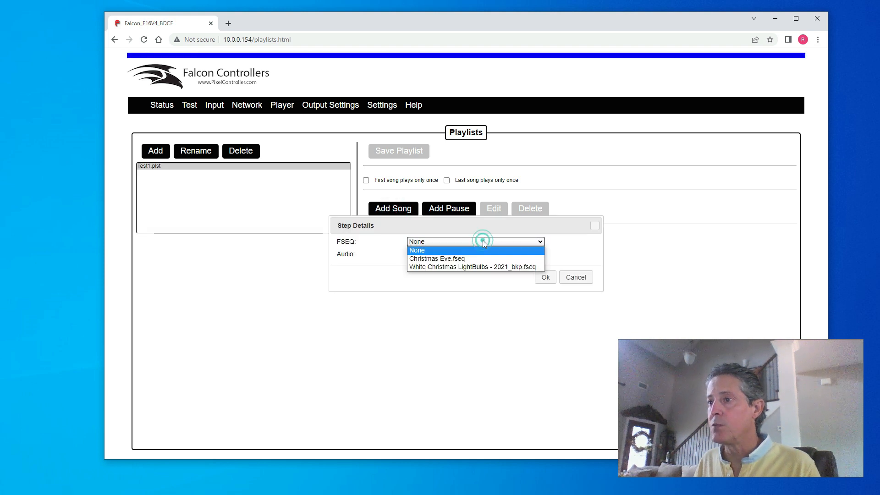
click(478, 267)
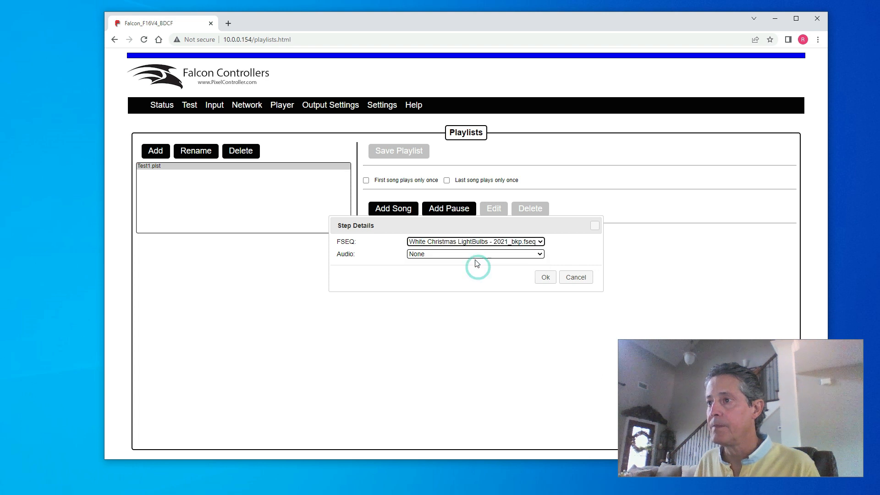
click(478, 255)
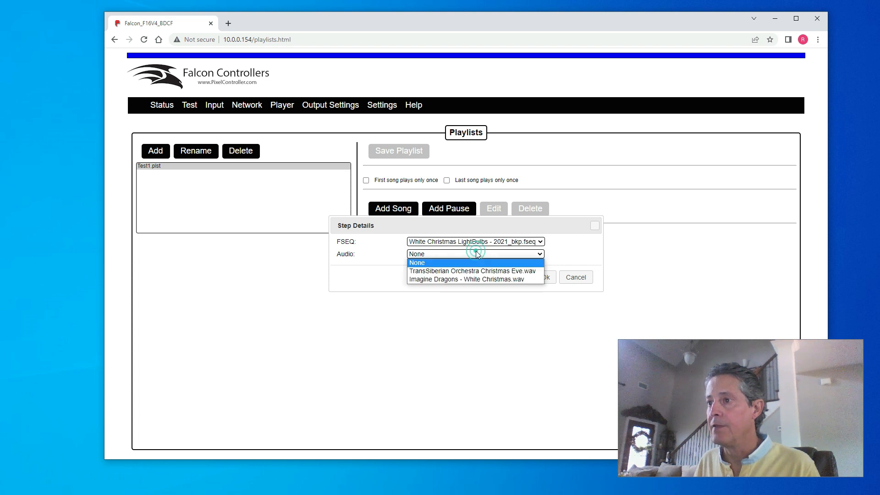
click(472, 279)
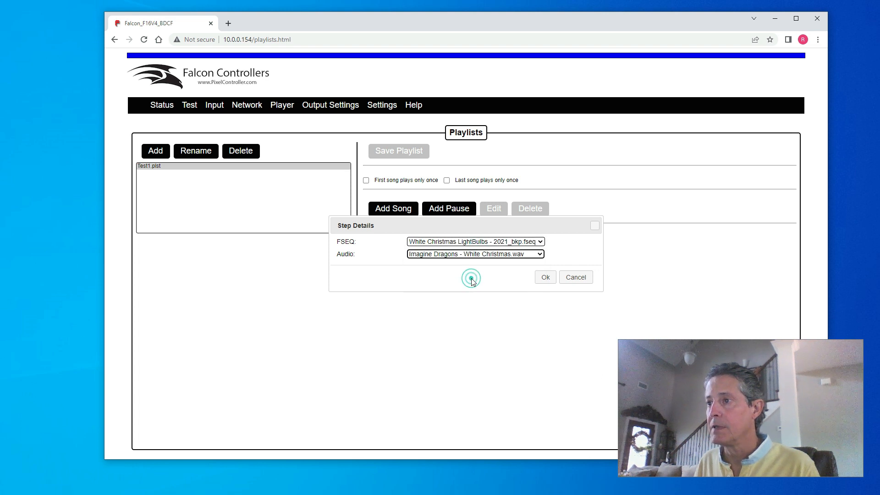
click(543, 278)
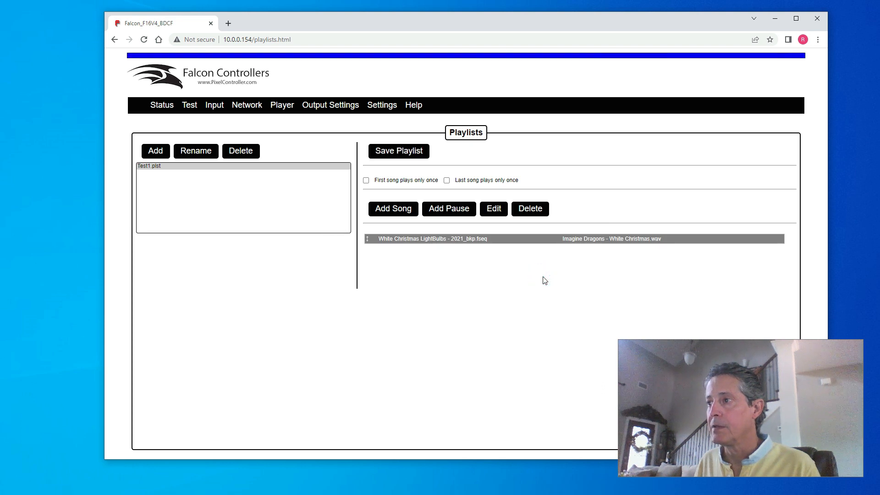
Step: Add Christmas Eve.fseq as the second song in Test1
click(400, 210)
click(463, 241)
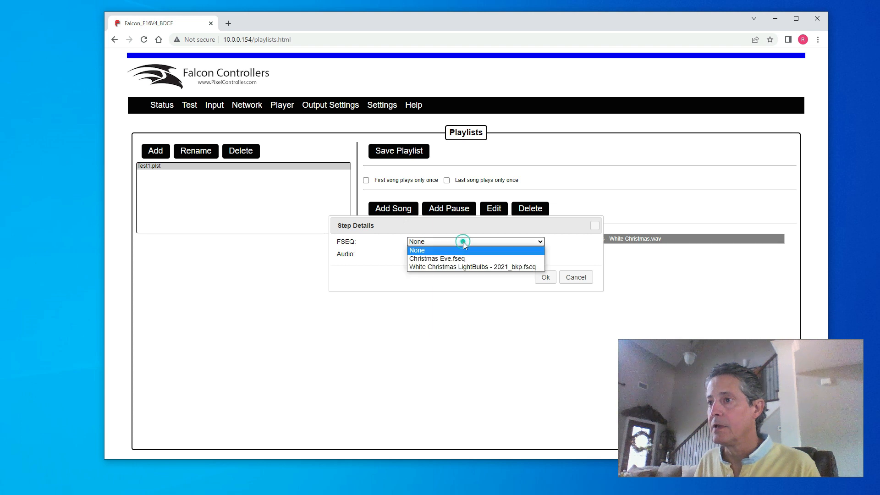
click(464, 258)
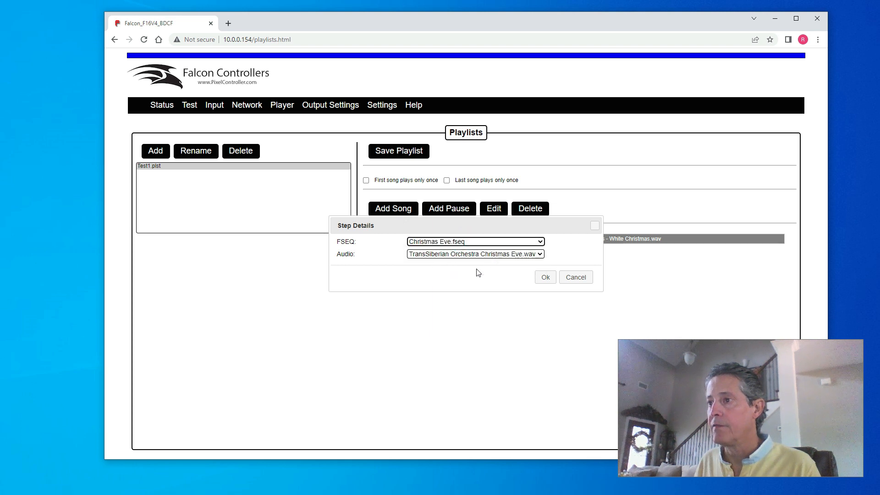
click(546, 278)
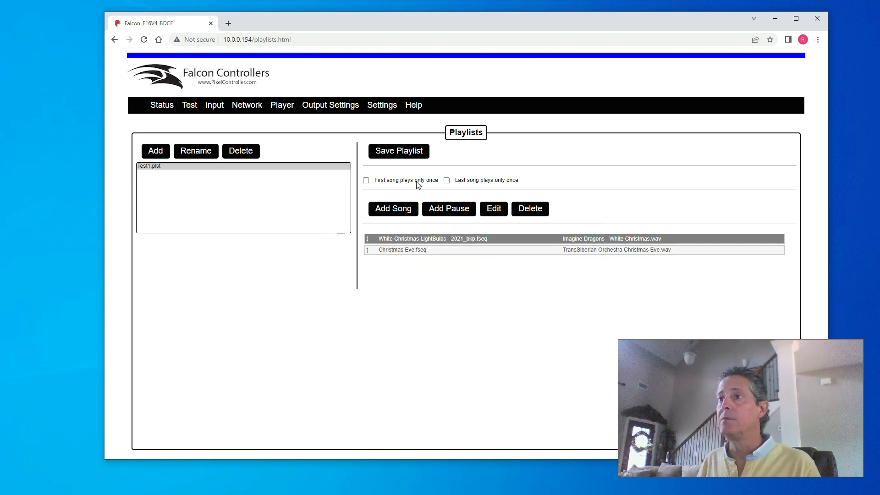
Step: Save the Test1 playlist and go to the empty Schedules page
click(406, 152)
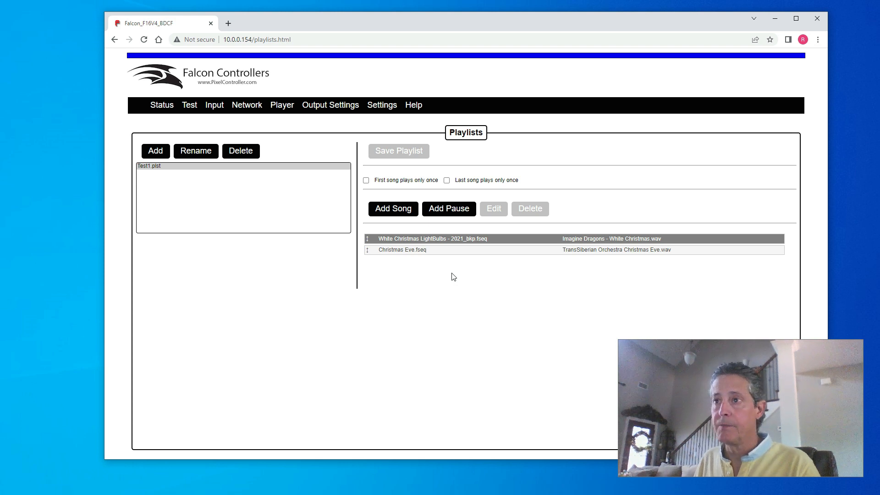
mouse_move(288, 110)
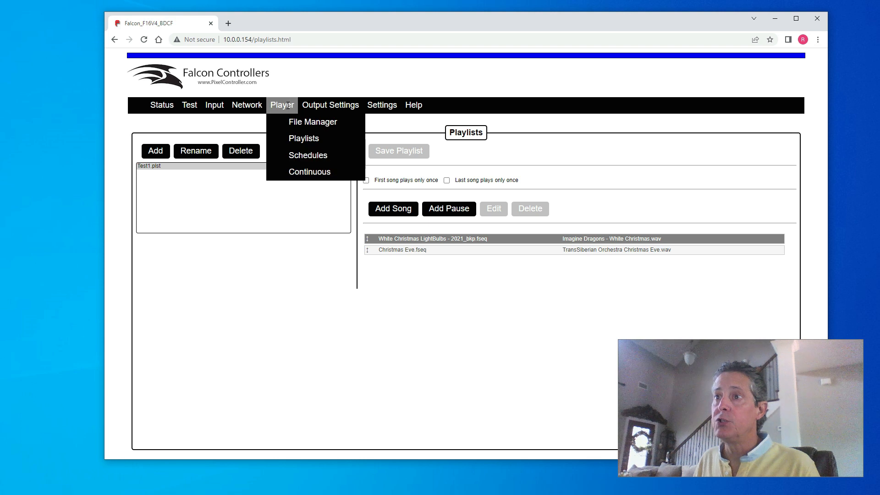
click(307, 155)
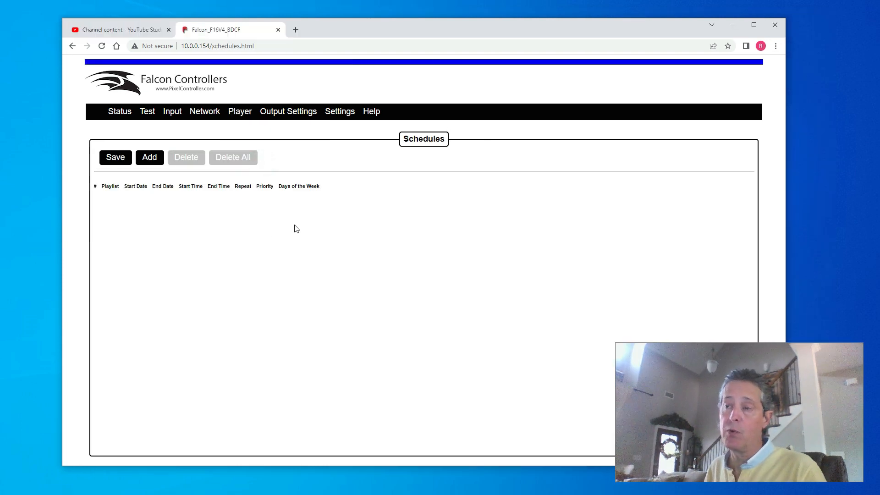
Step: Add a new schedule entry that plays Test1.plst
click(151, 158)
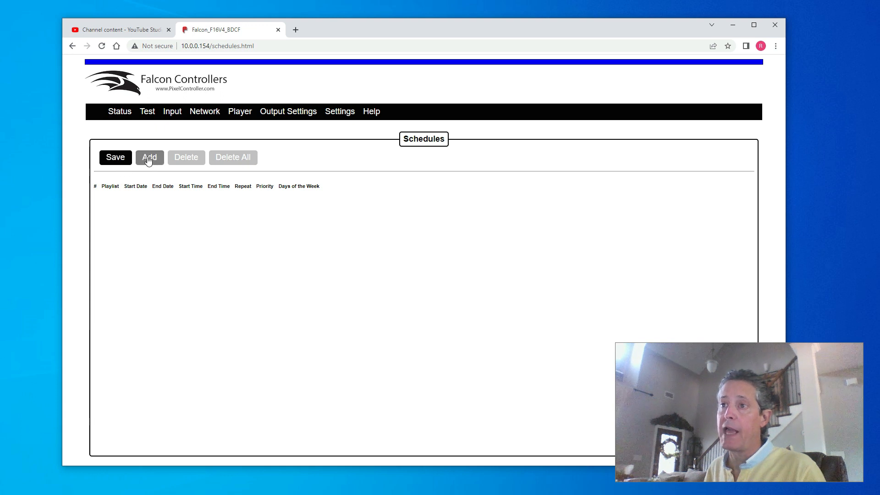
click(129, 199)
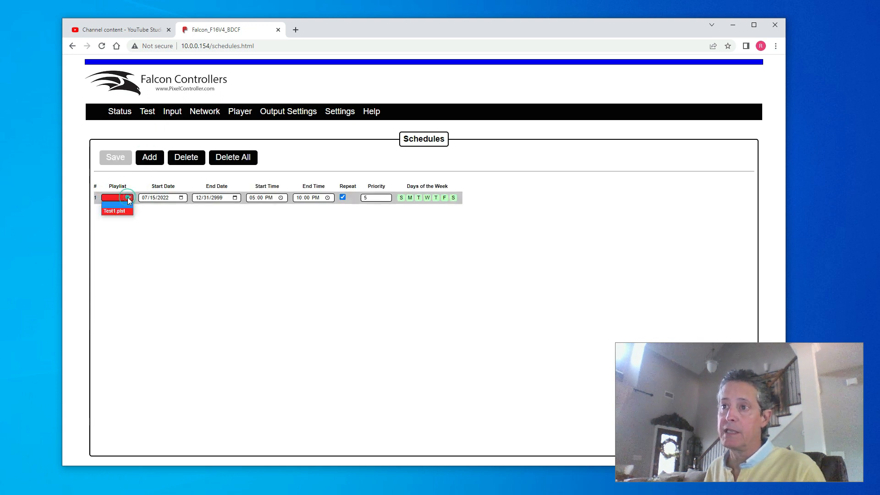
click(120, 210)
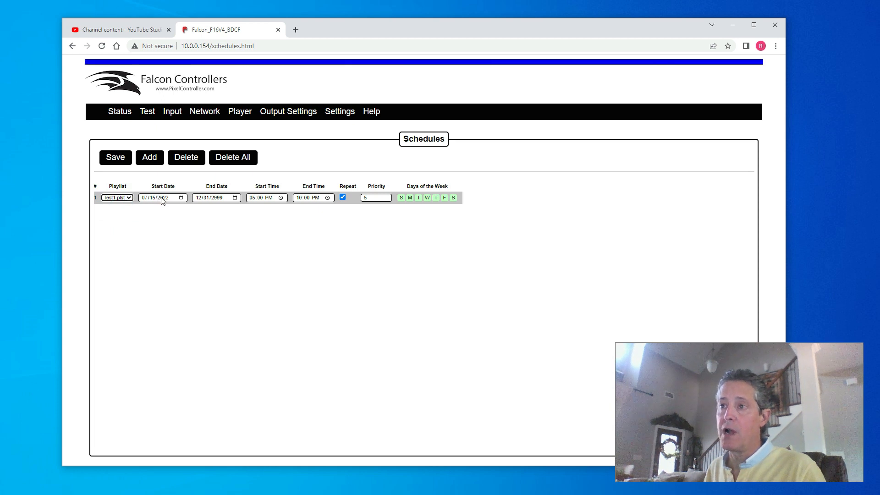
Step: Set the schedule's start date to 12/01/2022 using the calendar
click(181, 198)
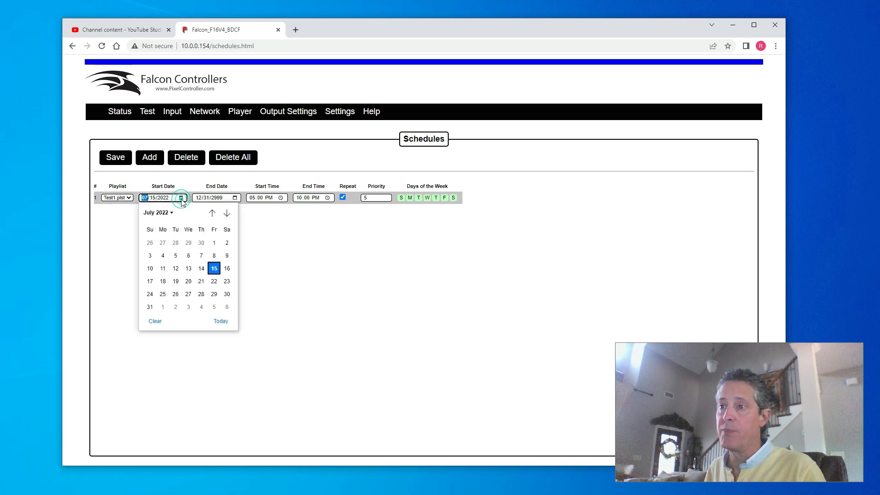
click(226, 213)
click(226, 213)
click(226, 214)
click(227, 213)
click(227, 214)
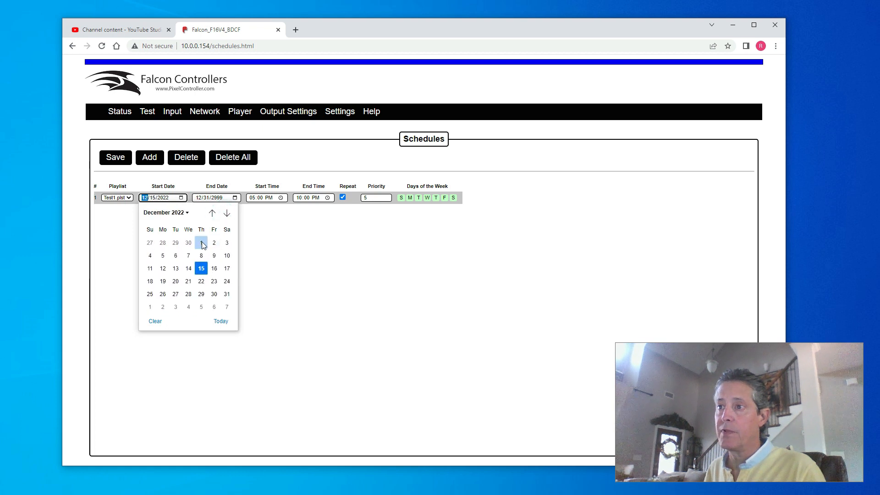
click(201, 242)
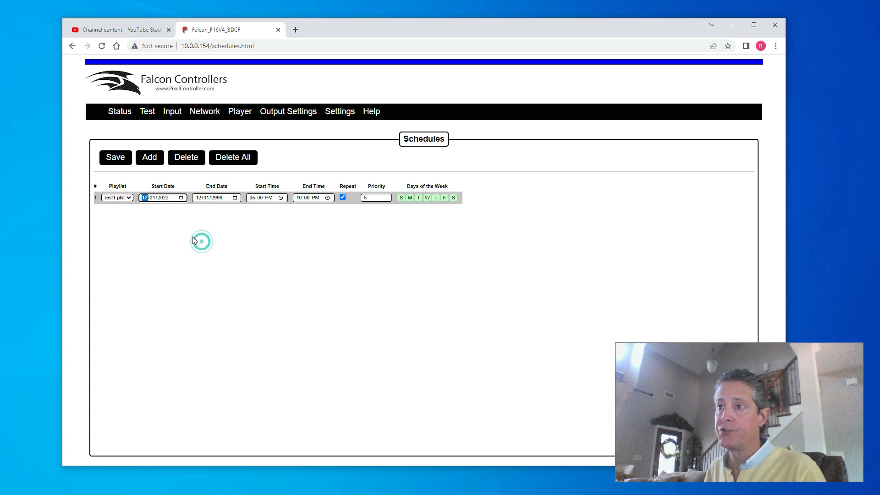
Step: Change the end date year to 2022 and switch Sunday off
click(220, 200)
text(2022)
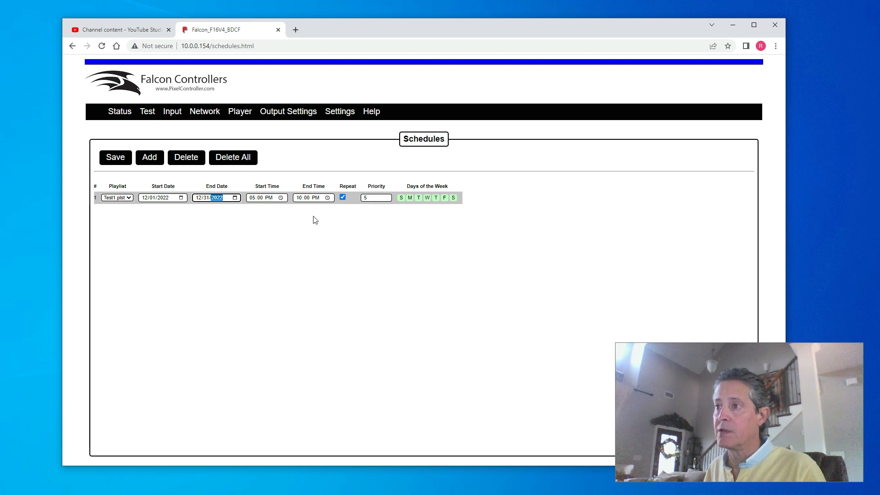
click(401, 200)
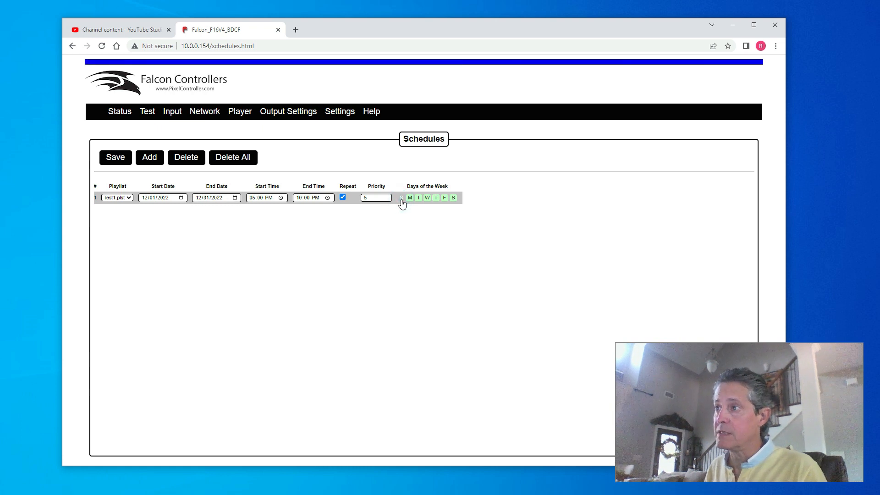
Step: Switch Sunday back on and save the Test1.plst schedule to the controller
click(401, 200)
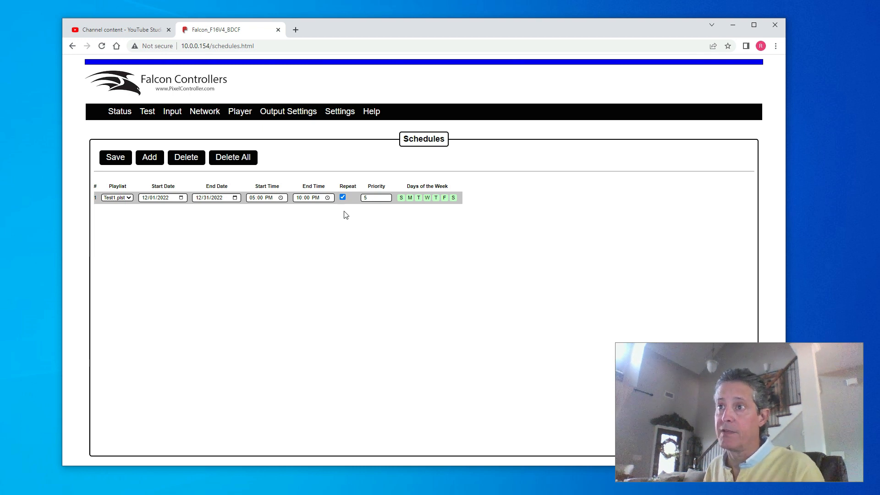
click(122, 157)
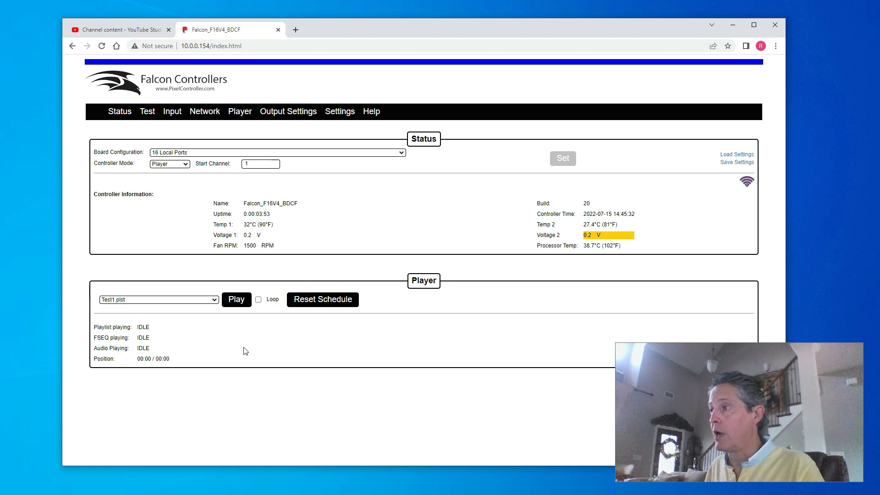
Step: Play Test1.plst from the Player panel, starting White Christmas LightBulbs
click(215, 299)
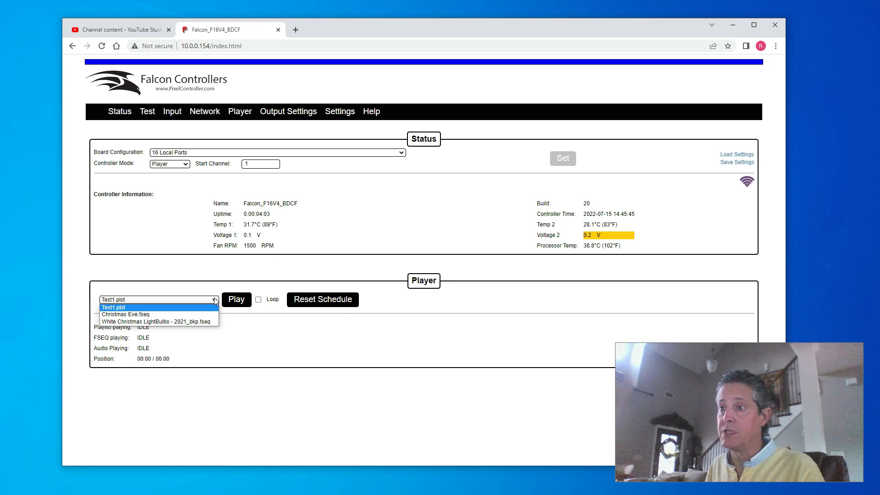
click(130, 299)
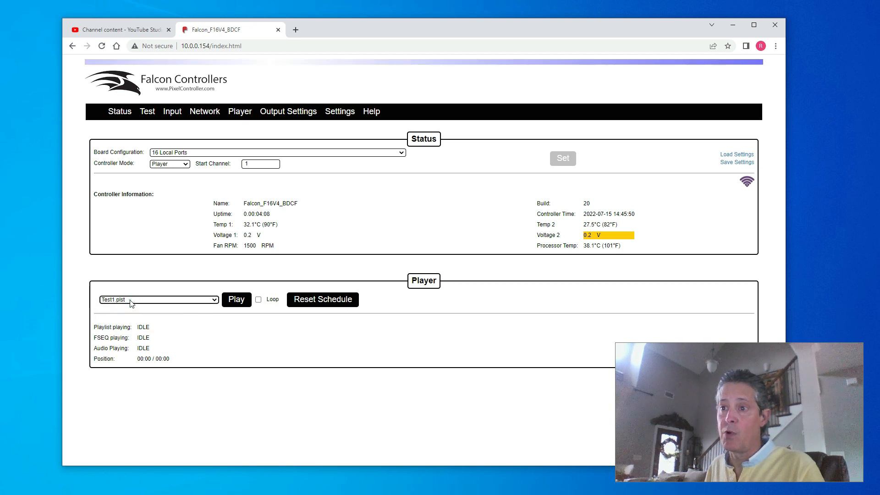
click(236, 305)
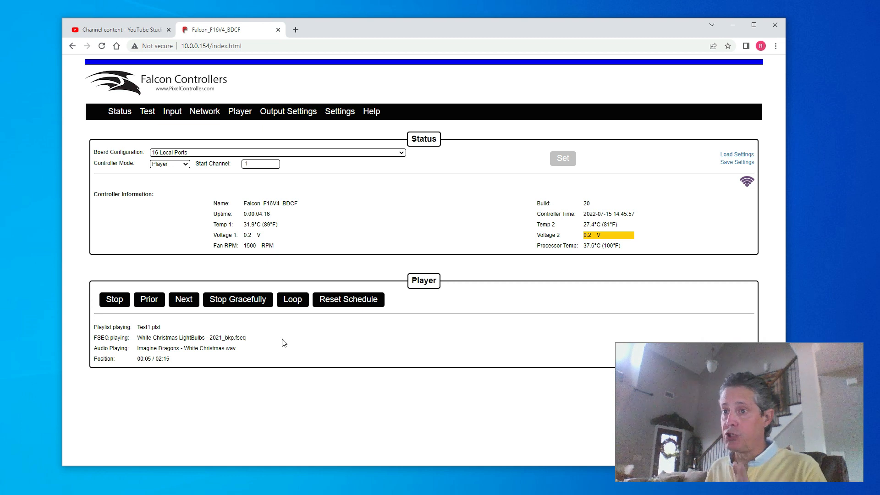
Step: Stop the Test1 playback in the Player panel
click(113, 300)
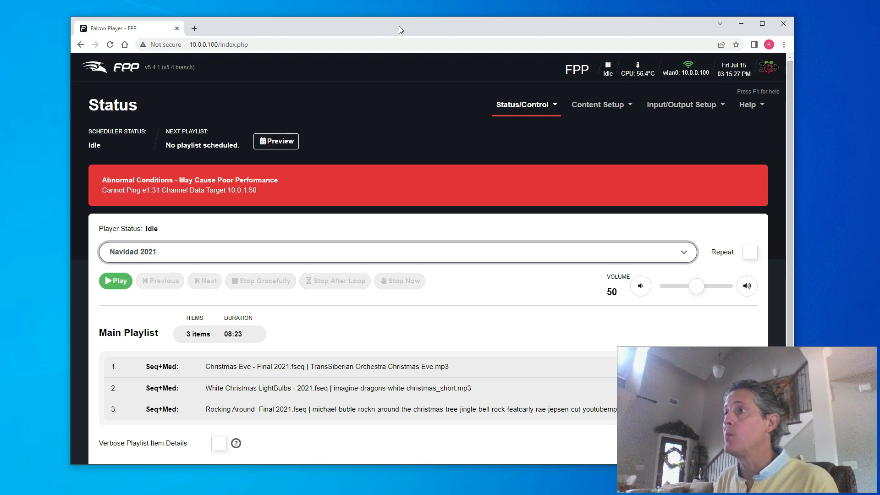
Step: Review the FPP status page and open the Status/Control menu
drag(399, 26, 401, 19)
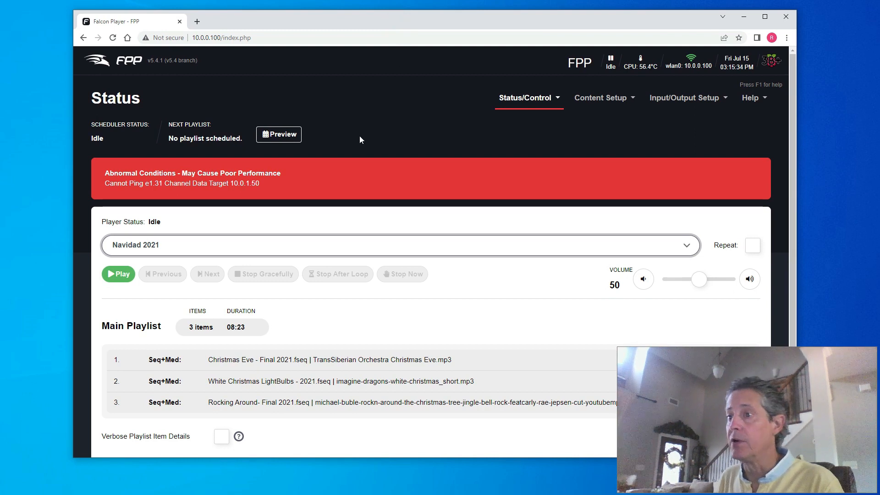
scroll(371, 308, down, 1)
scroll(370, 308, down, 2)
scroll(369, 304, up, 3)
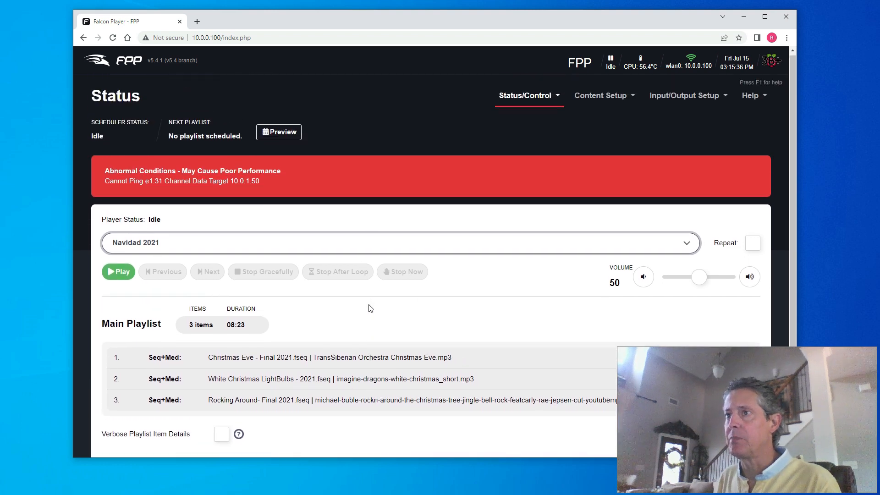
click(532, 100)
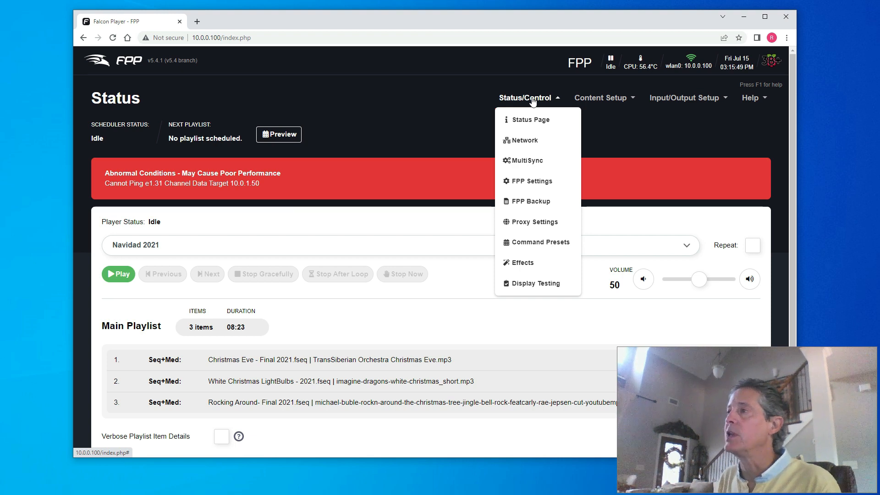
Step: Visit the File Manager, then open the Scheduler showing the Navidad 2021 entry
click(613, 99)
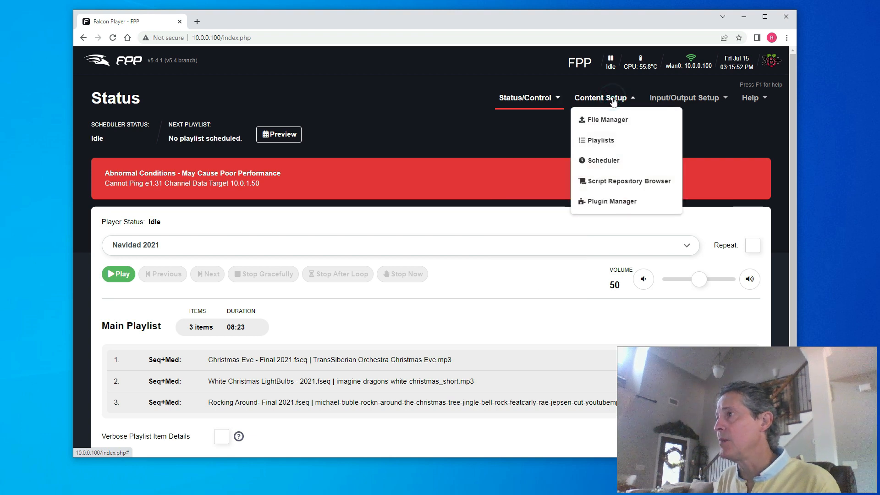
click(614, 127)
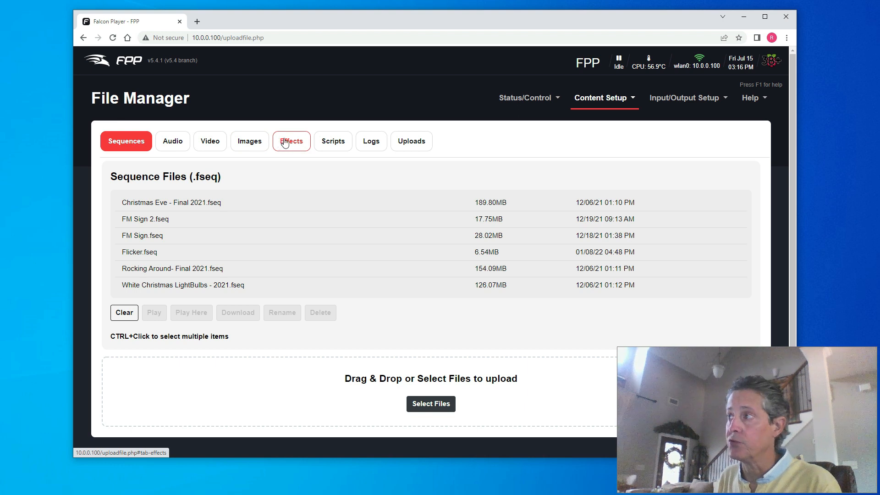
click(621, 99)
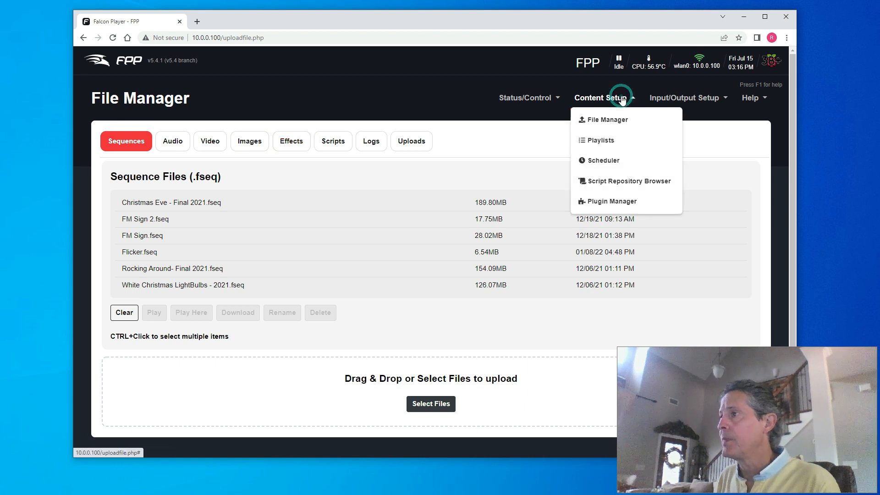
click(609, 160)
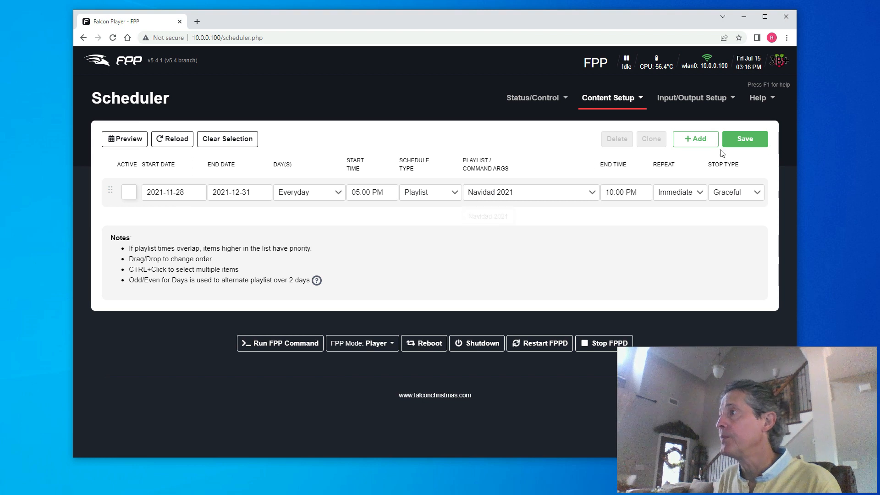
Step: Go to Input/Output Setup > Channel Outputs to view the single E1.31 output to 10.0.1.50
click(680, 100)
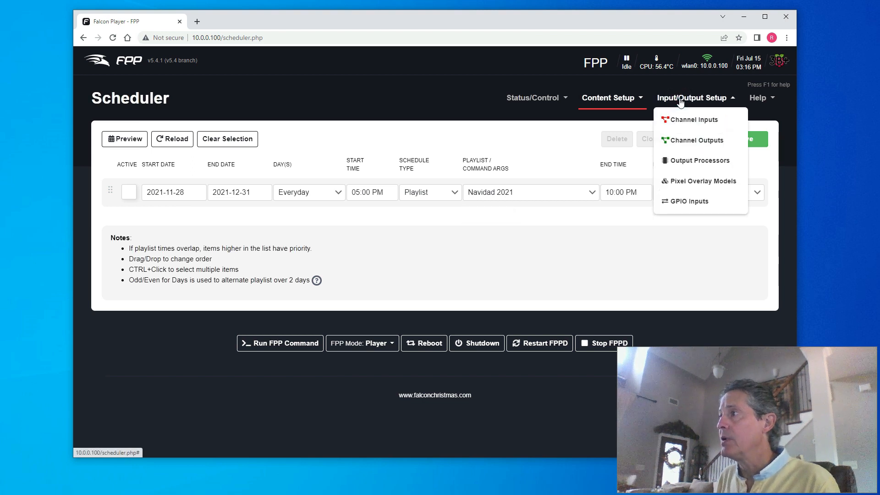
click(697, 140)
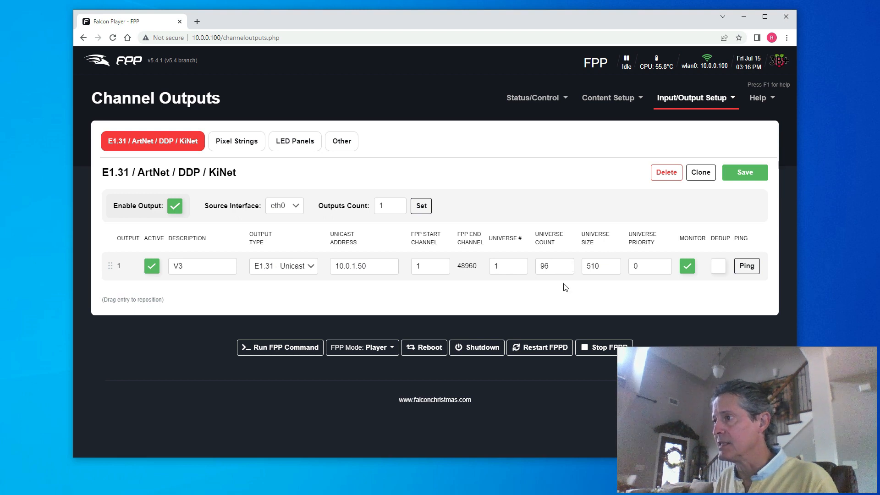
Step: Change the E1.31 outputs count to 2 and apply it
double_click(390, 207)
text(2)
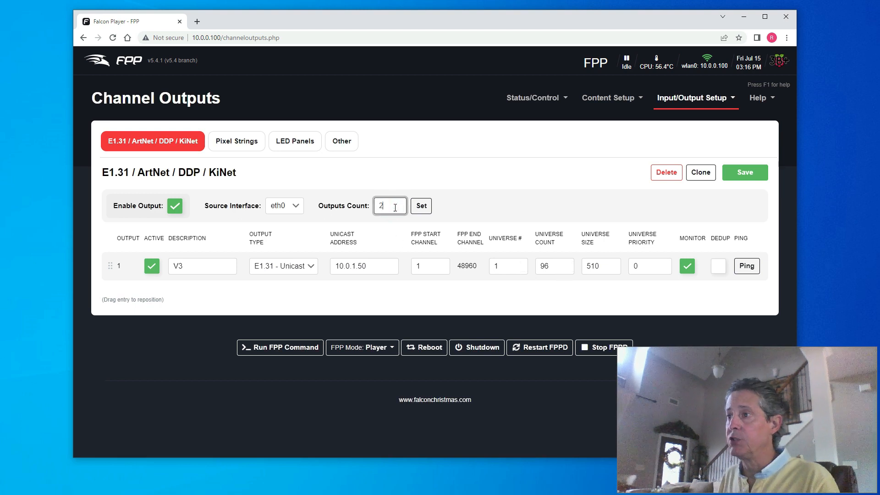
click(422, 206)
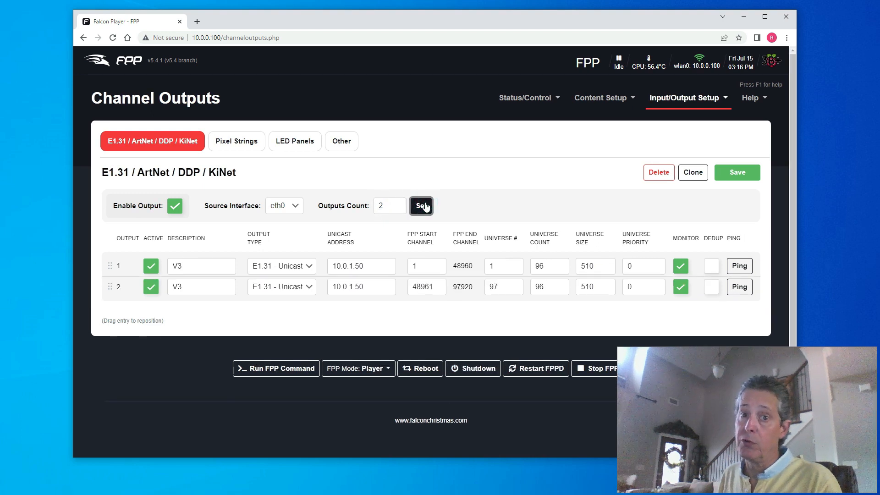
Step: Give the second output description V4 and unicast address 10.0.1.51
double_click(204, 289)
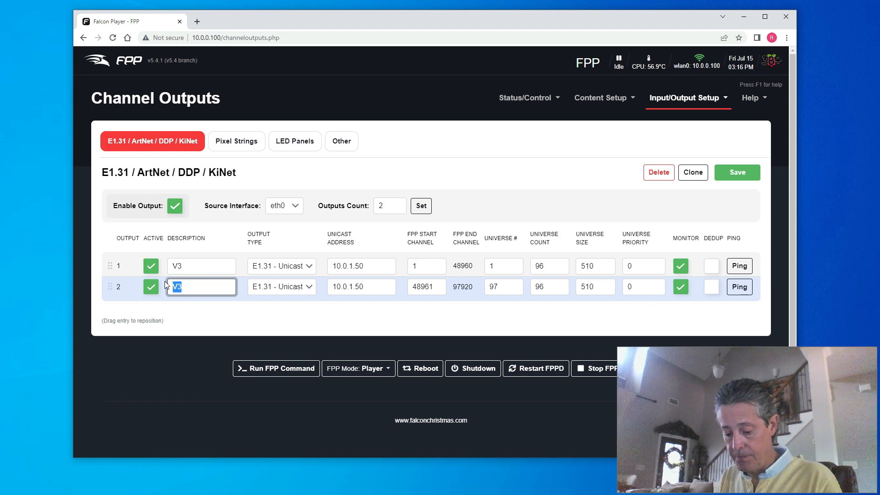
text(V4)
click(371, 284)
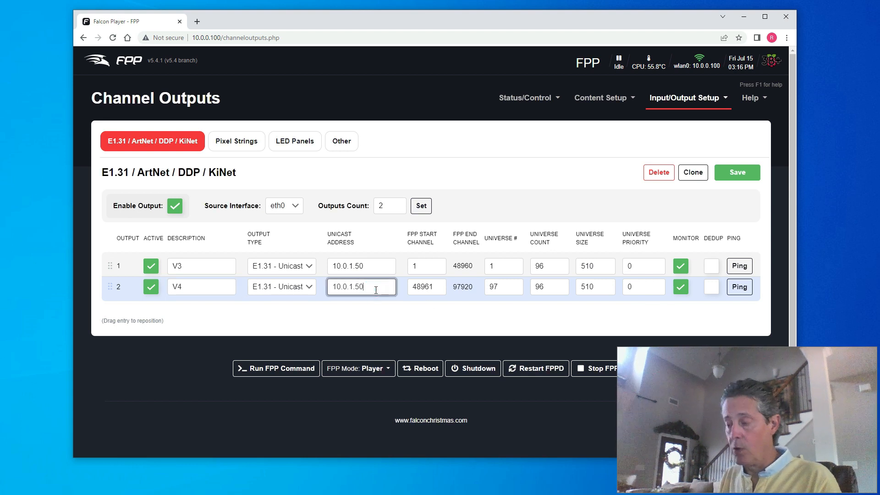
key(BackSpace)
text(1)
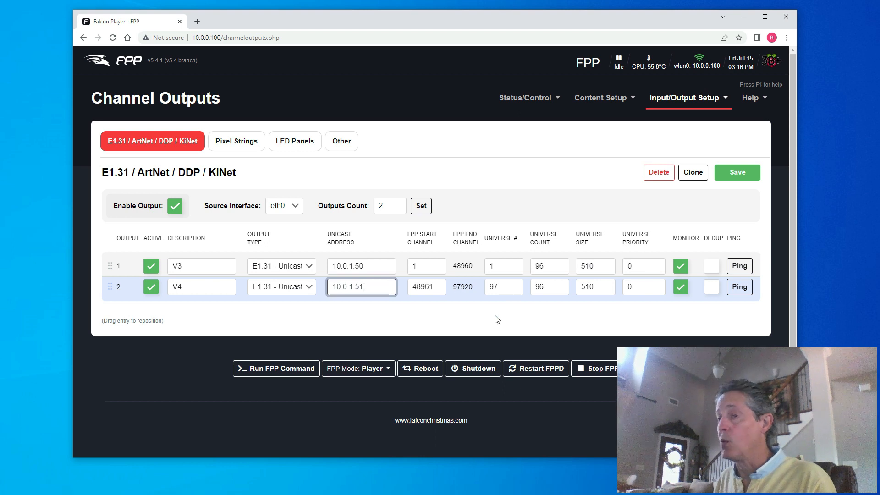